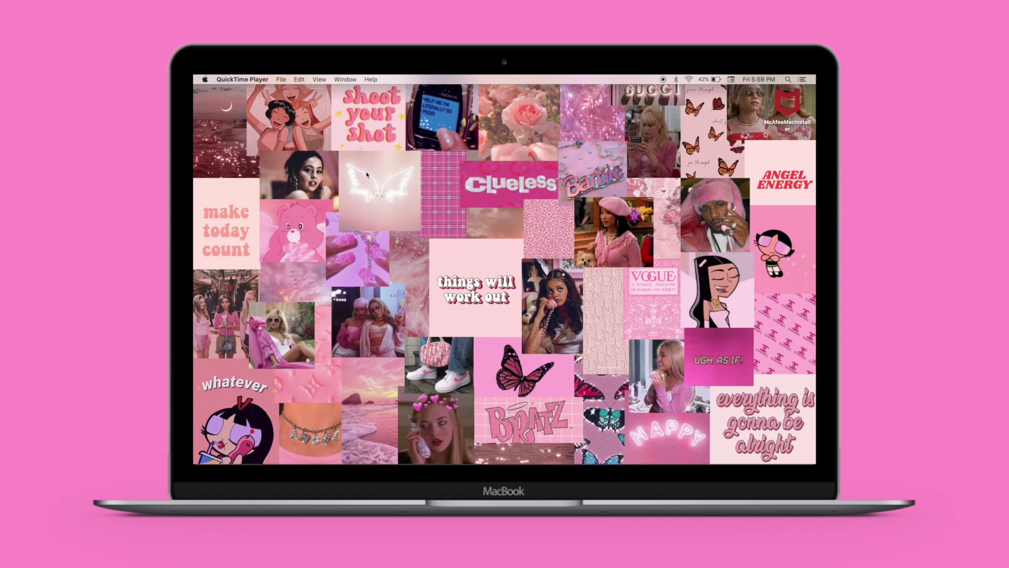
Check the Mac's display details in its system information to find the screen resolution
{"action": "left_click", "coordinate": [206, 80]}
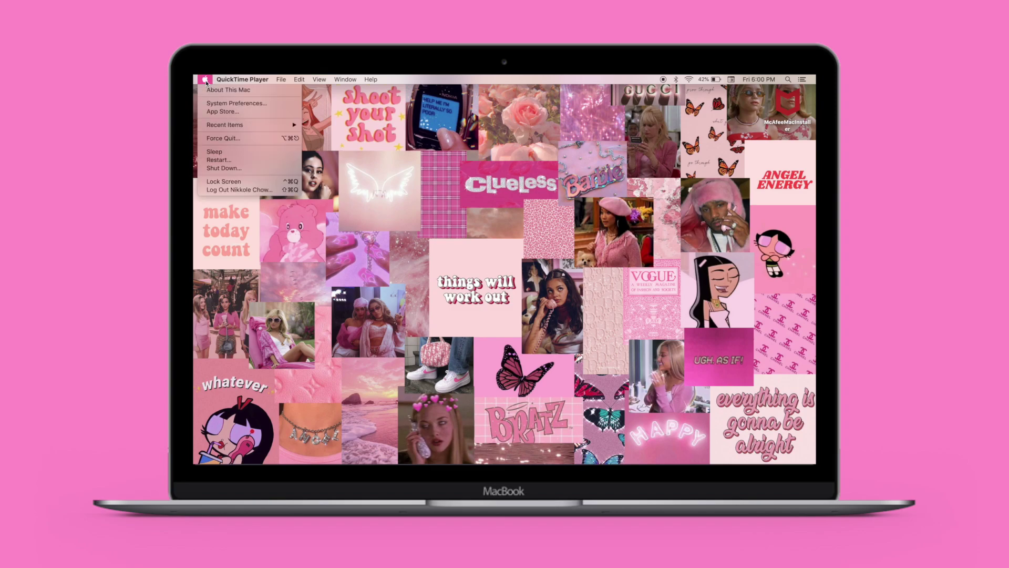
{"action": "left_click", "coordinate": [217, 91]}
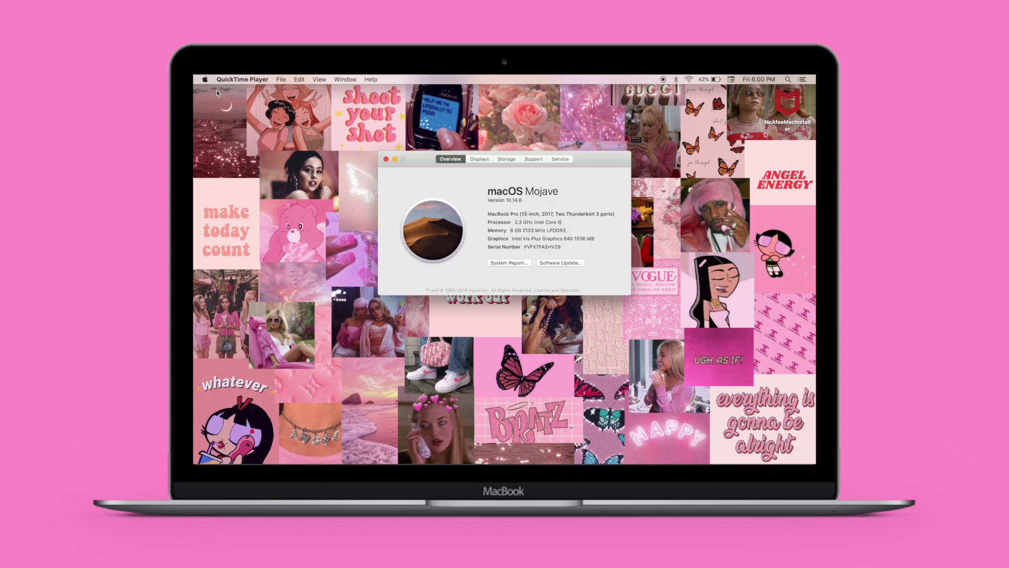
{"action": "left_click", "coordinate": [476, 160]}
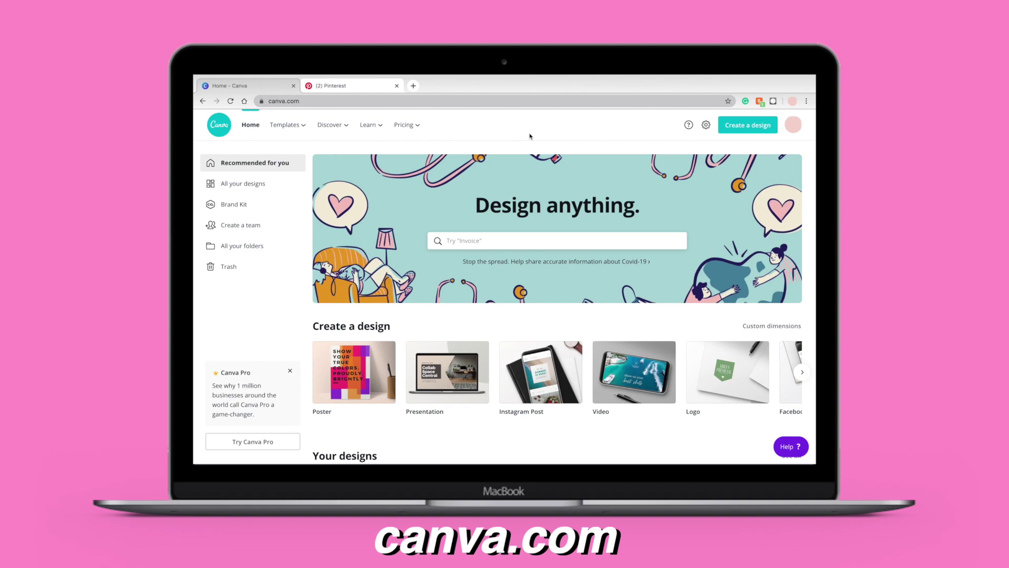
In Canva, create a blank design with custom dimensions of 2560 × 1600 px
{"action": "left_click", "coordinate": [733, 127]}
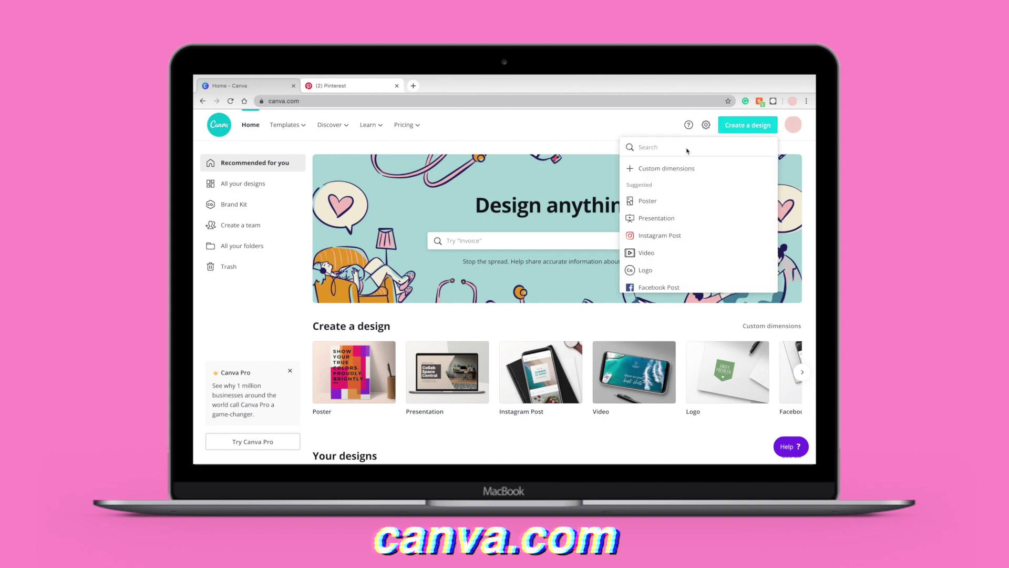
{"action": "left_click", "coordinate": [656, 174]}
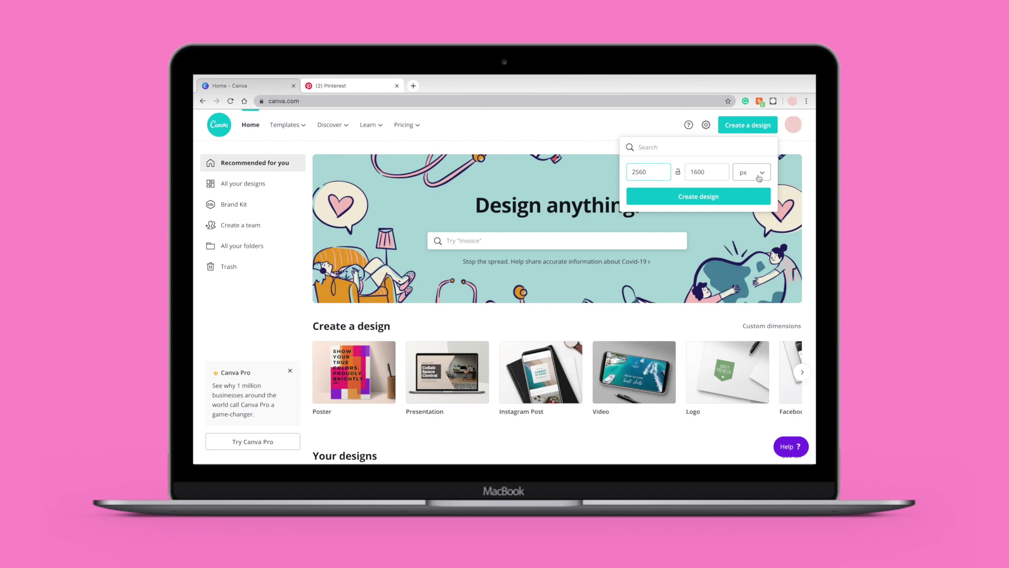
{"action": "left_click", "coordinate": [663, 203]}
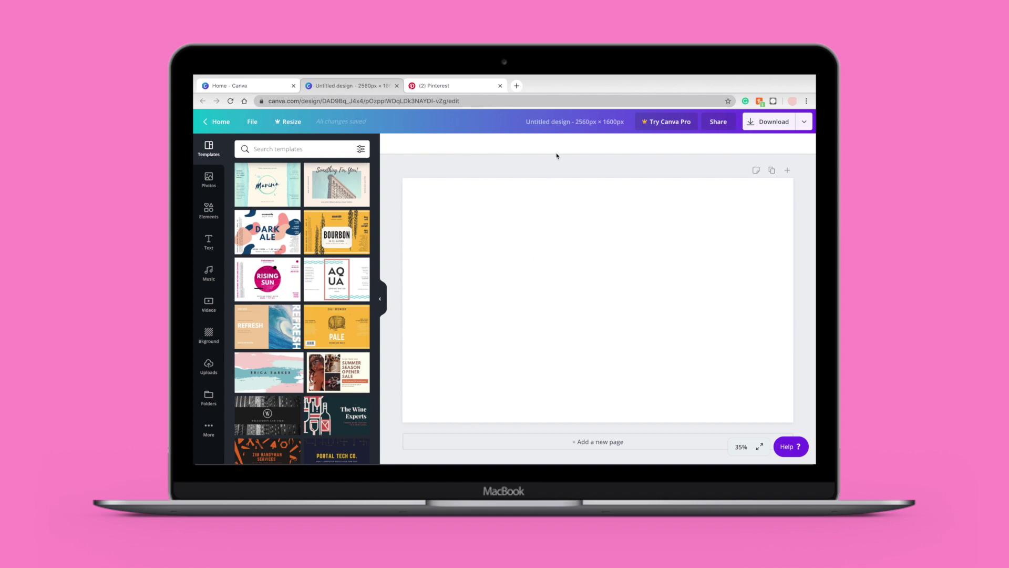
Switch to Pinterest and search for the suggested term "aesthetic pictures"
{"action": "left_click", "coordinate": [465, 86]}
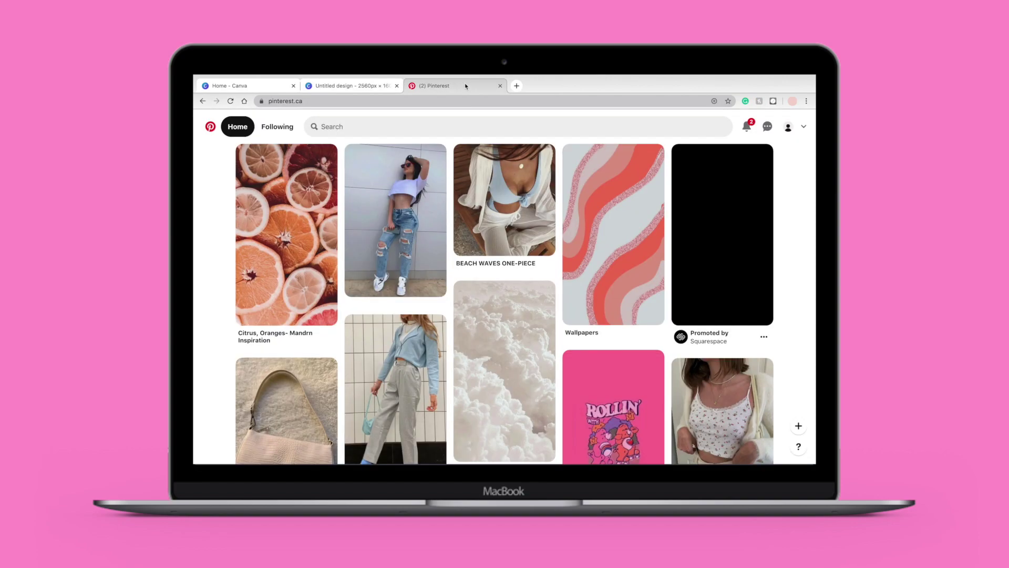
{"action": "left_click", "coordinate": [408, 123]}
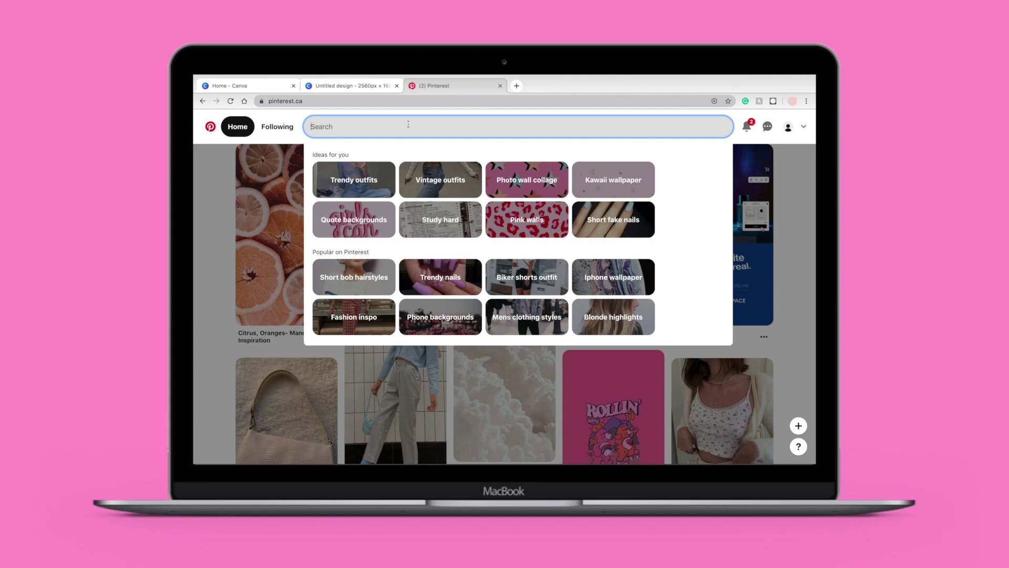
{"action": "type", "text": "aest"}
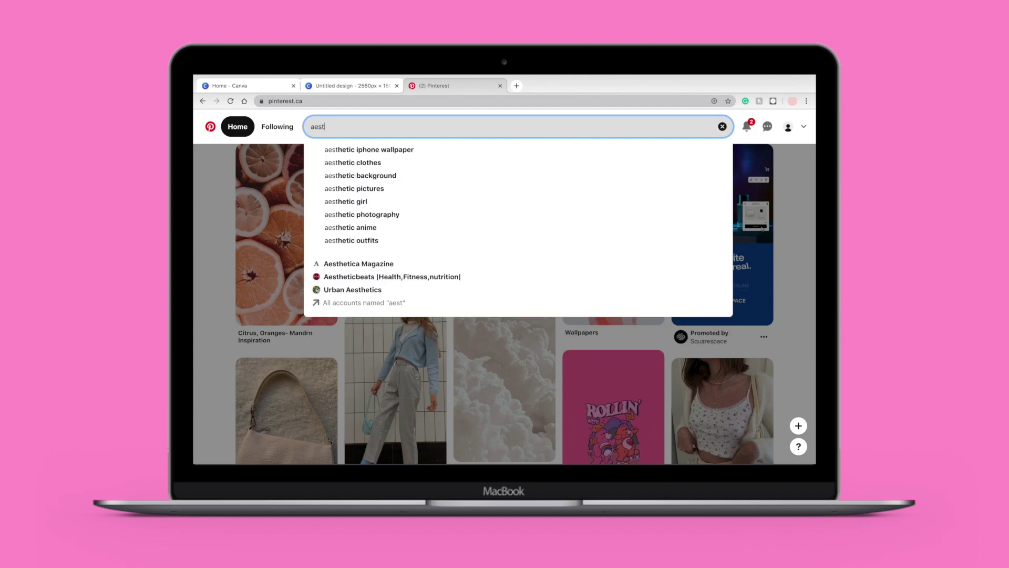
{"action": "left_click", "coordinate": [404, 188]}
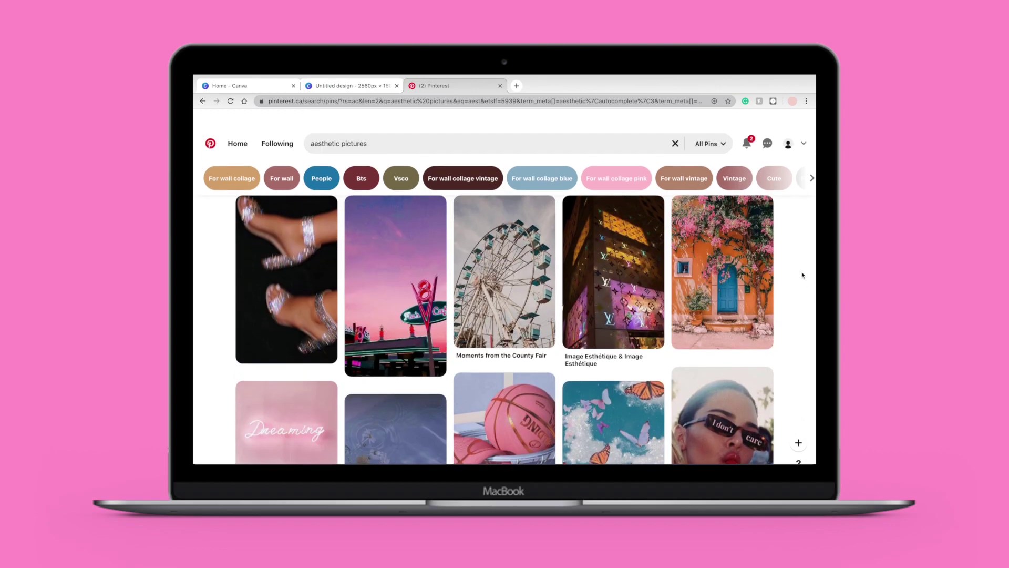
Find the picture of the three laughing cartoon girls in the results and copy the image
{"action": "scroll", "coordinate": [803, 275], "scroll_direction": "down", "scroll_amount": 3}
{"action": "scroll", "coordinate": [802, 275], "scroll_direction": "down", "scroll_amount": 2}
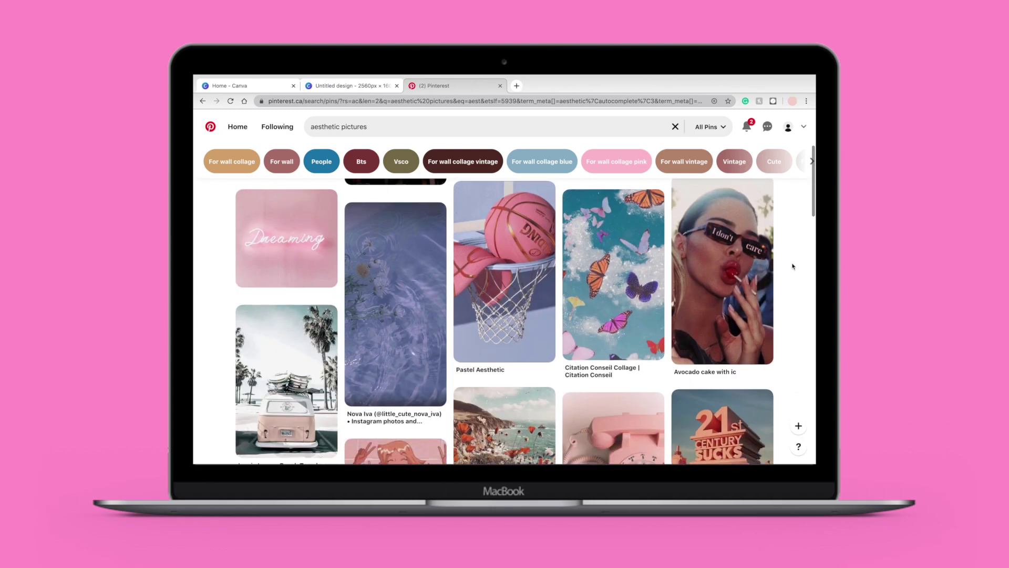
{"action": "scroll", "coordinate": [792, 266], "scroll_direction": "down", "scroll_amount": 4}
{"action": "scroll", "coordinate": [793, 266], "scroll_direction": "down", "scroll_amount": 1}
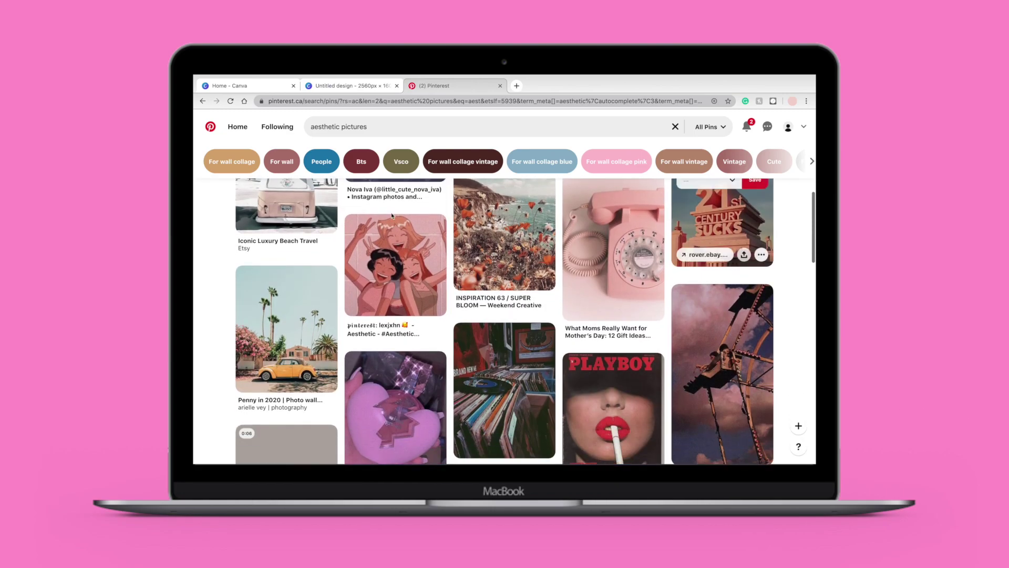
{"action": "right_click", "coordinate": [393, 256]}
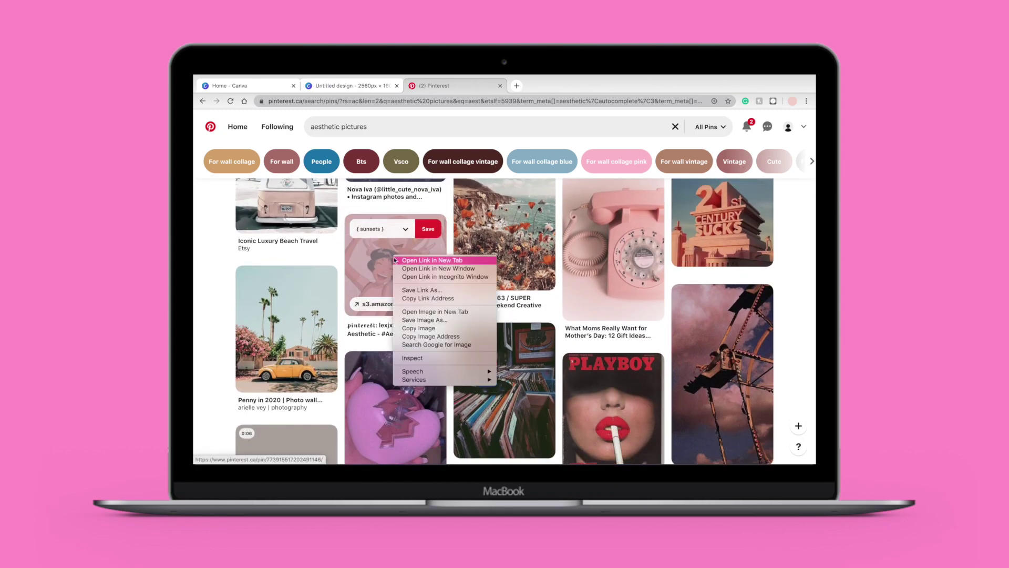
{"action": "left_click", "coordinate": [414, 327]}
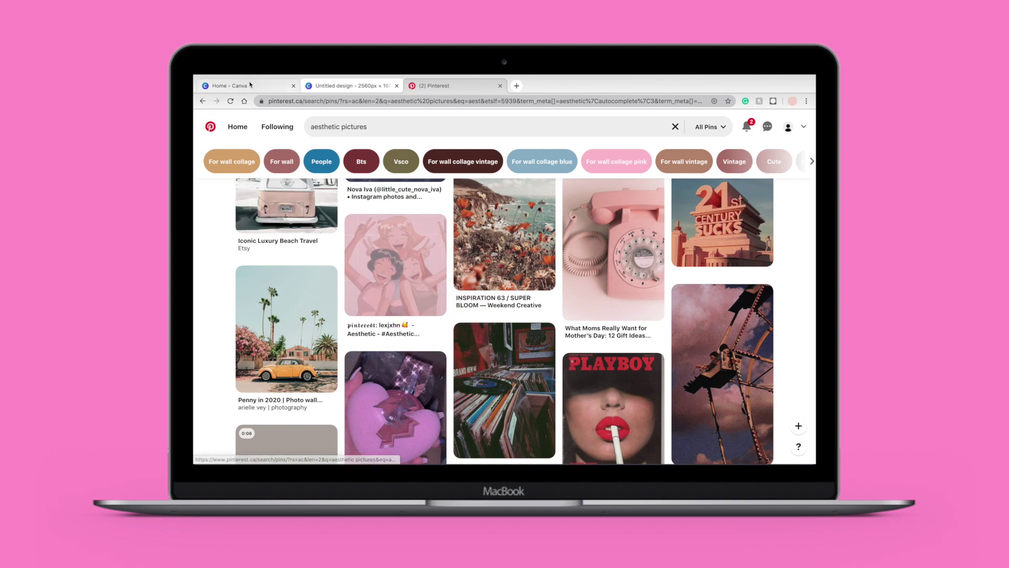
Paste the cartoon girls image into the Canva design, shrink it and place it in the page's upper-left corner
{"action": "left_click", "coordinate": [351, 85]}
{"action": "left_click", "coordinate": [491, 235]}
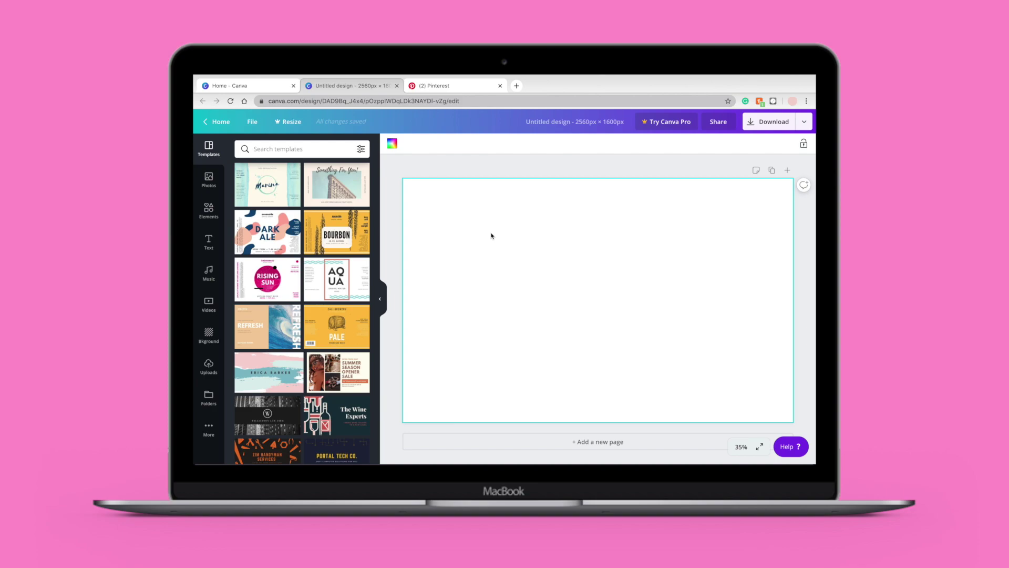
{"action": "key", "text": "super+v"}
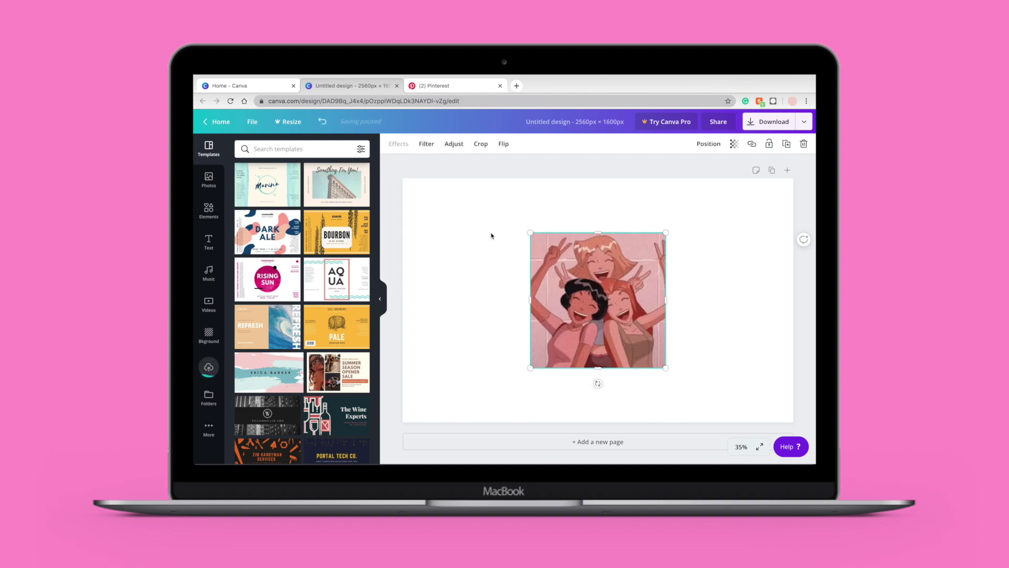
{"action": "left_click_drag", "start_coordinate": [574, 334], "coordinate": [441, 209]}
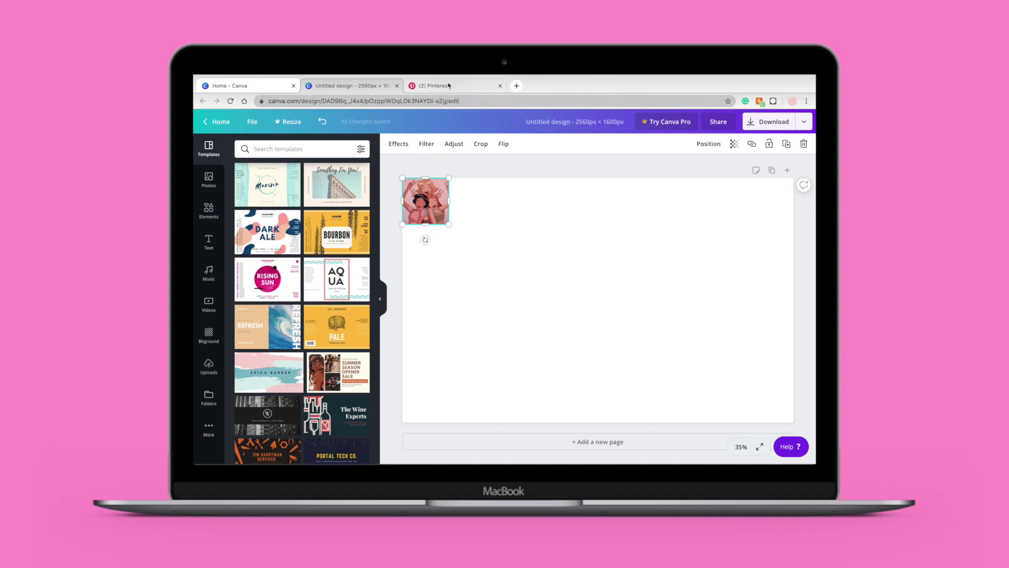
Return to the Pinterest results and copy the image of a butterfly on a pink background
{"action": "left_click", "coordinate": [449, 85]}
{"action": "scroll", "coordinate": [788, 268], "scroll_direction": "down", "scroll_amount": 10}
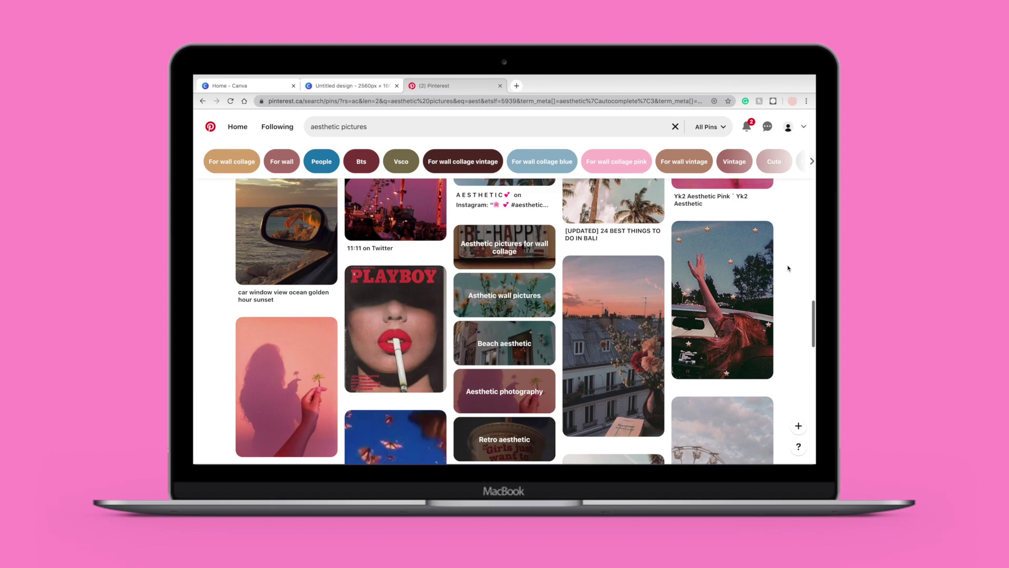
{"action": "right_click", "coordinate": [523, 238]}
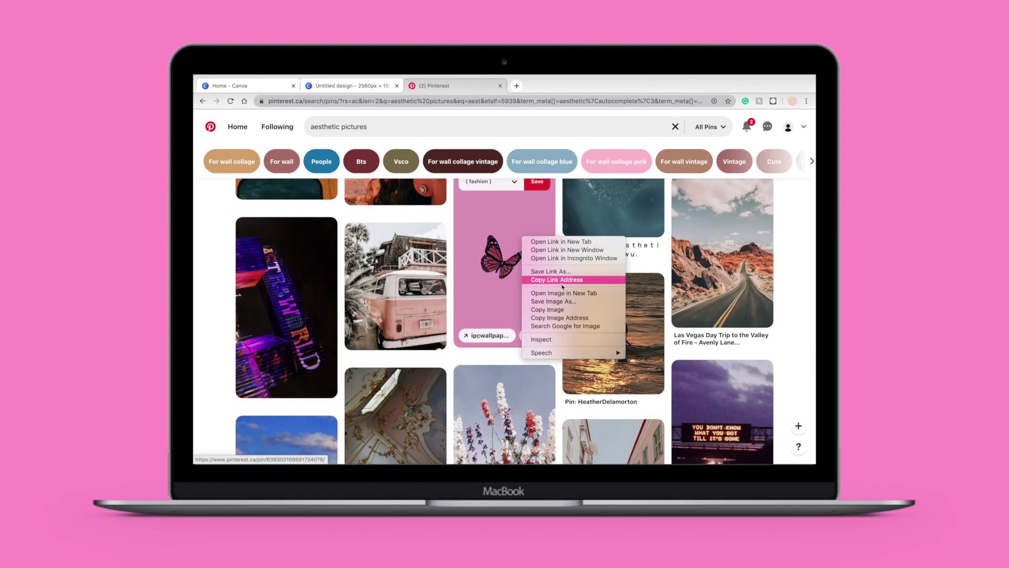
{"action": "left_click", "coordinate": [558, 314]}
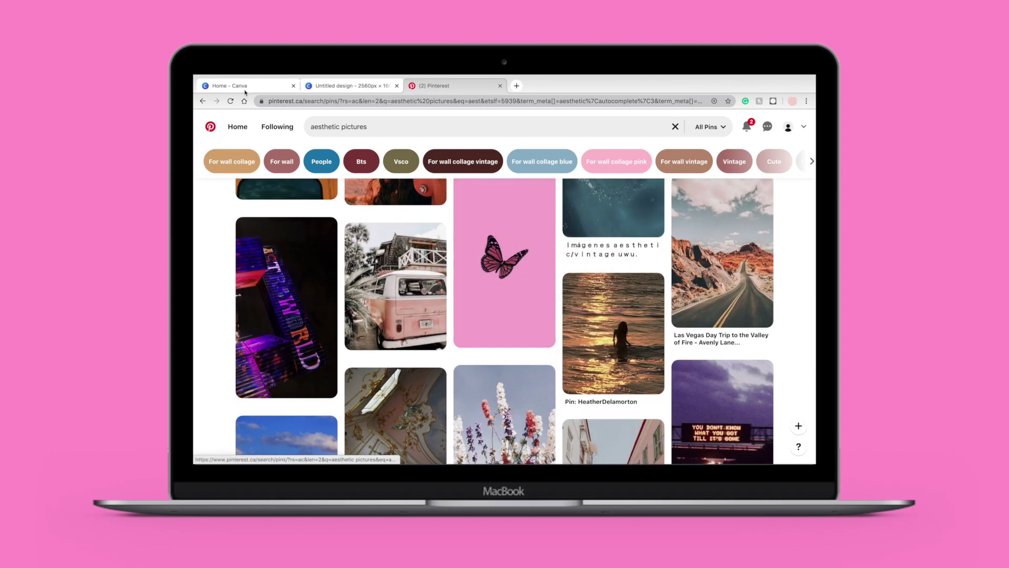
Paste the butterfly image into the Canva design, shrink it to about half size and place it below the cartoon girls image
{"action": "left_click", "coordinate": [248, 85]}
{"action": "left_click", "coordinate": [351, 85]}
{"action": "left_click", "coordinate": [469, 277]}
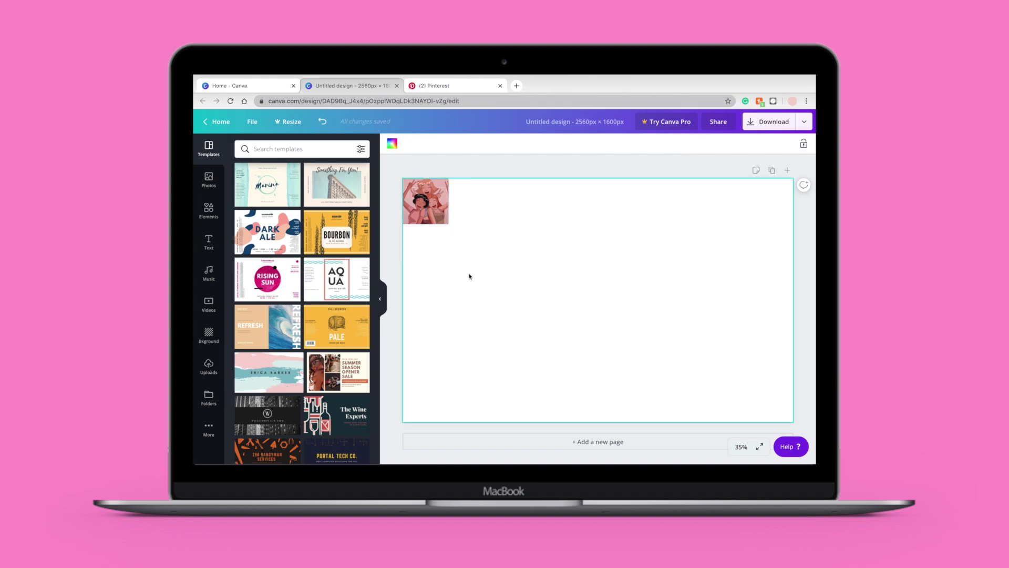
{"action": "key", "text": "ctrl+v"}
{"action": "left_click_drag", "start_coordinate": [612, 270], "coordinate": [519, 270]}
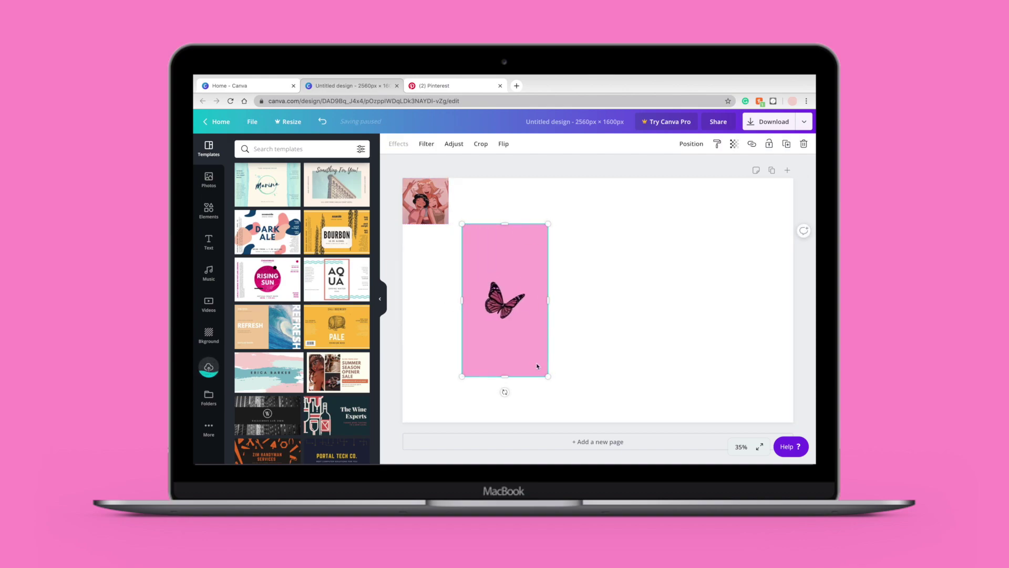
{"action": "left_click_drag", "start_coordinate": [548, 375], "coordinate": [503, 302]}
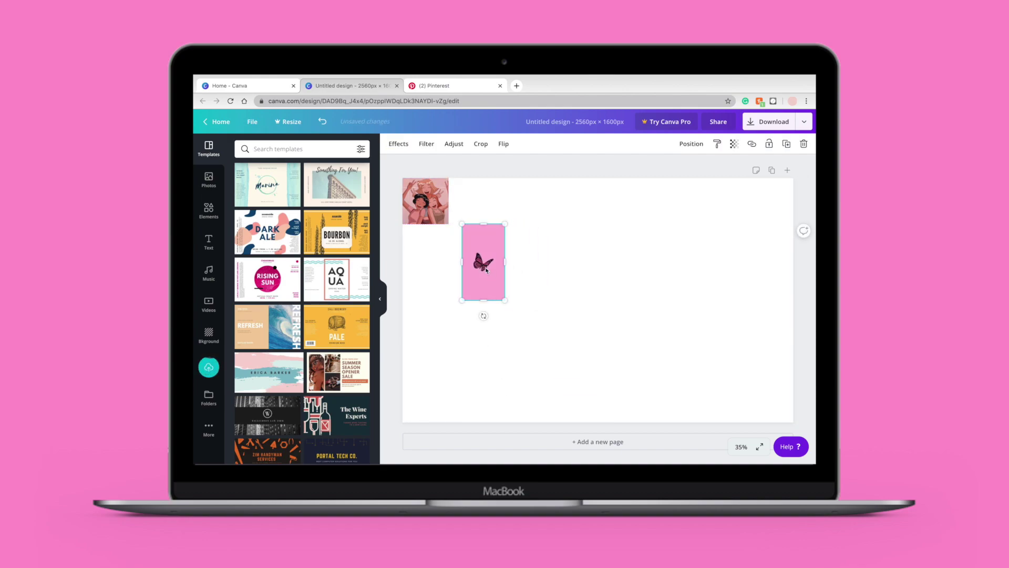
{"action": "left_click_drag", "start_coordinate": [484, 267], "coordinate": [426, 258]}
Bring the cartoon girls image to the front and nudge the butterfly image slightly up beneath it
{"action": "left_click", "coordinate": [435, 211]}
{"action": "right_click", "coordinate": [435, 210]}
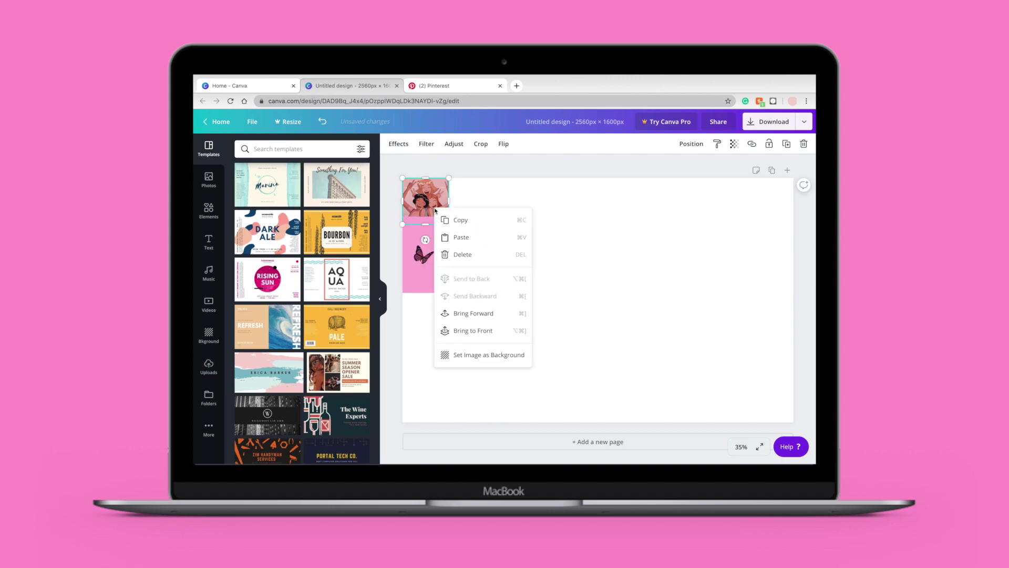
{"action": "left_click", "coordinate": [479, 329]}
{"action": "left_click_drag", "start_coordinate": [437, 280], "coordinate": [437, 273]}
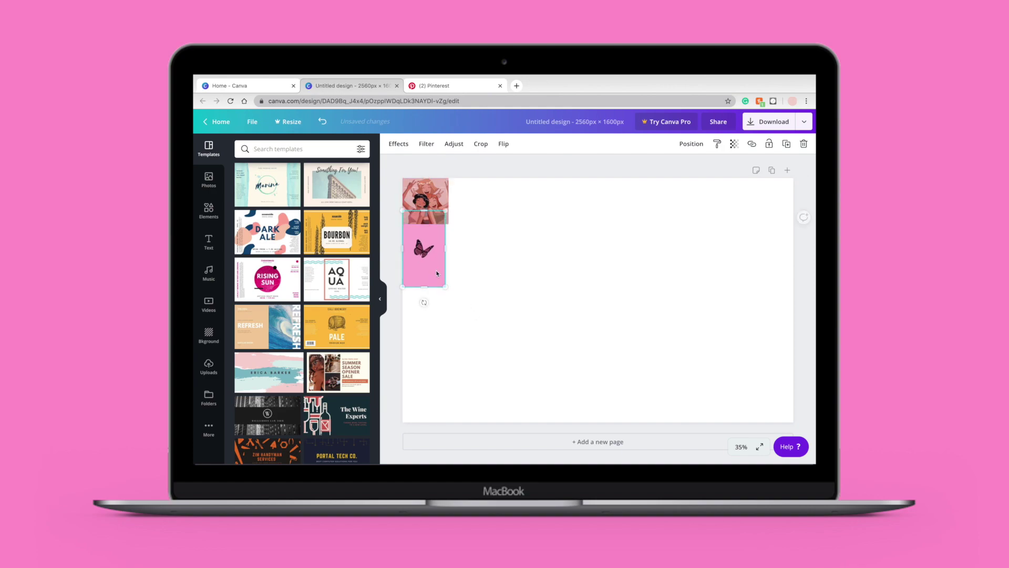
Switch to Pinterest and search for "aesthetic quotes"
{"action": "left_click", "coordinate": [446, 87]}
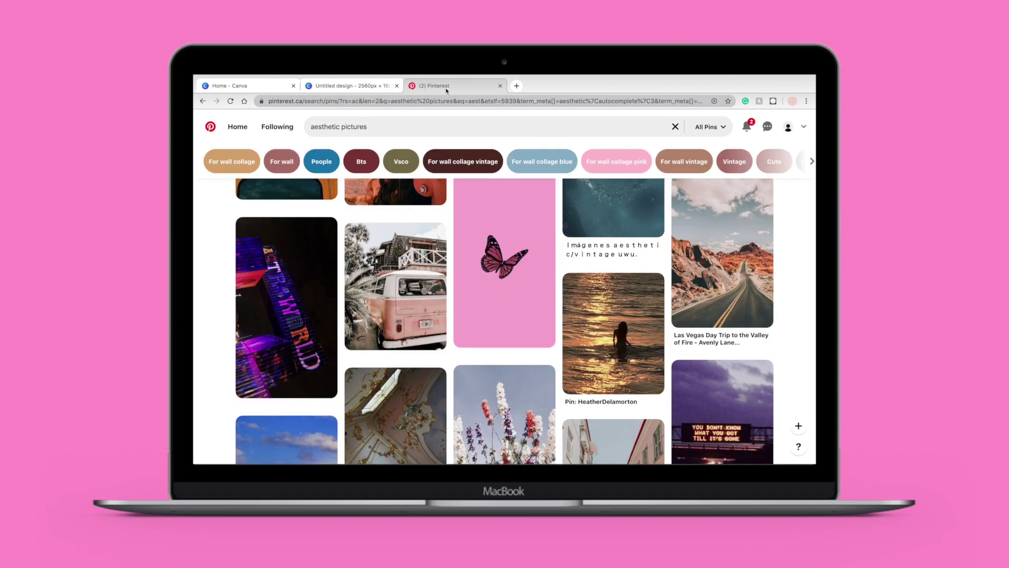
{"action": "left_click", "coordinate": [385, 129]}
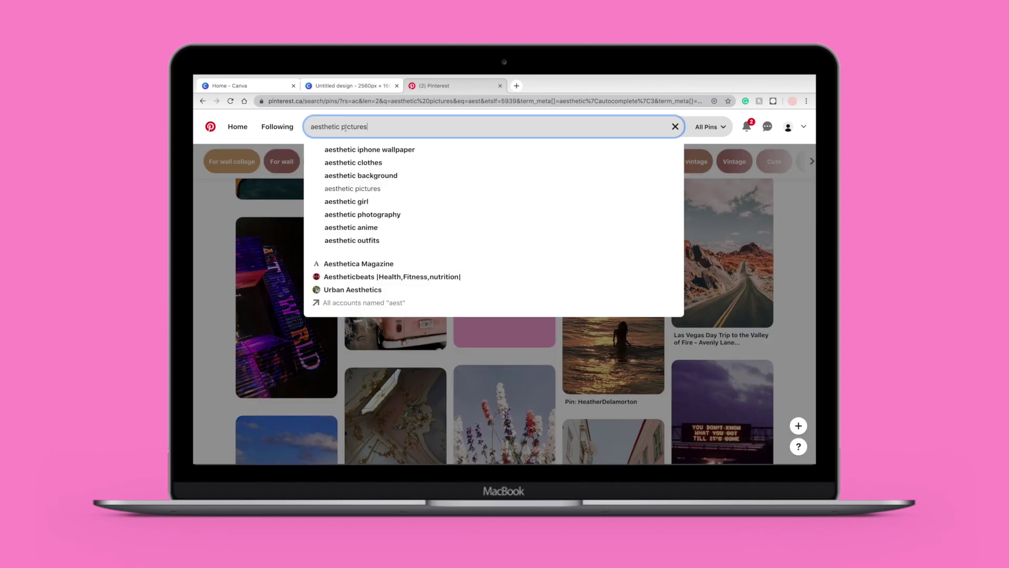
{"action": "double_click", "coordinate": [343, 127]}
{"action": "type", "text": "quotesd"}
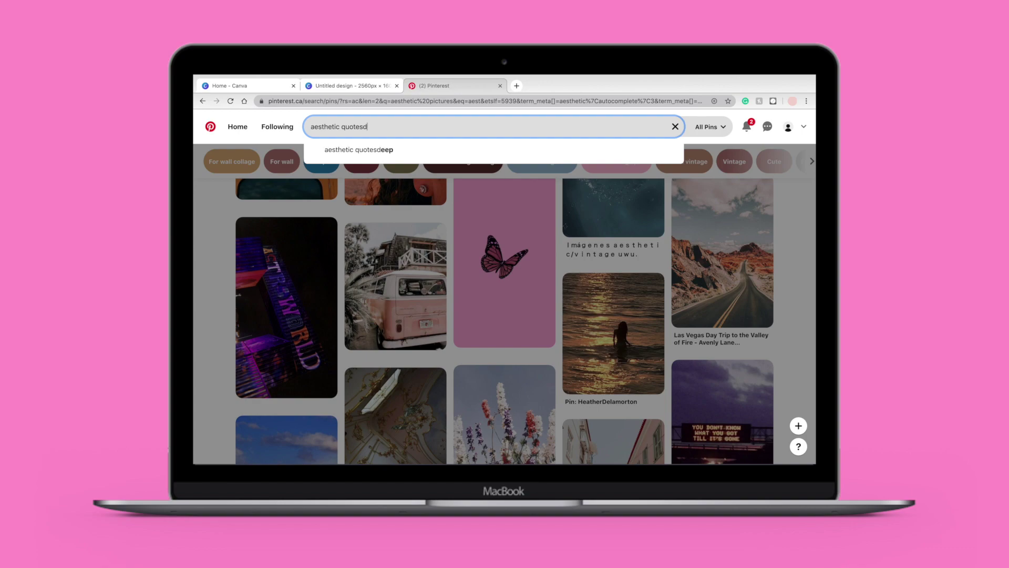
{"action": "key", "text": "BackSpace"}
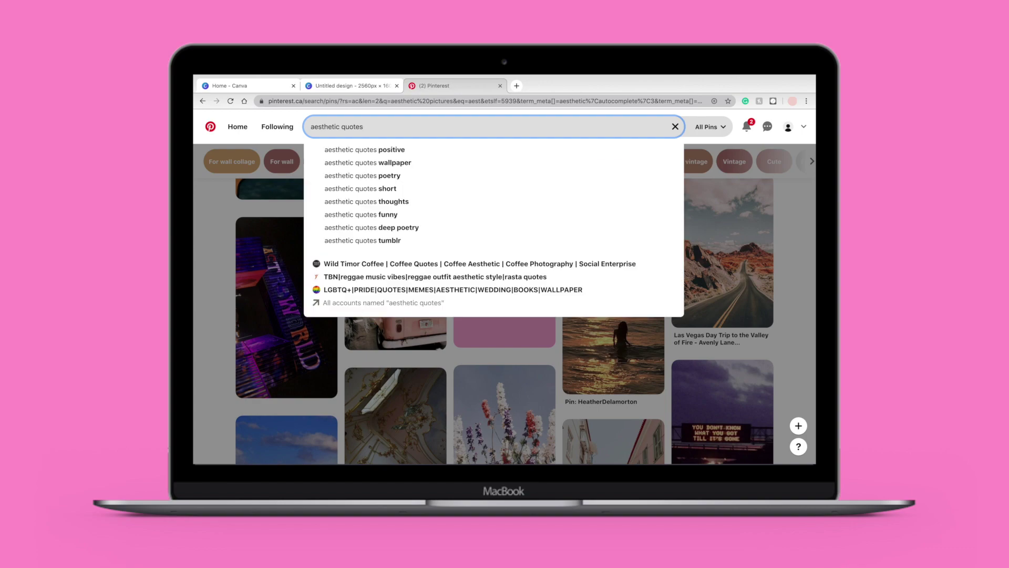
{"action": "key", "text": "Return"}
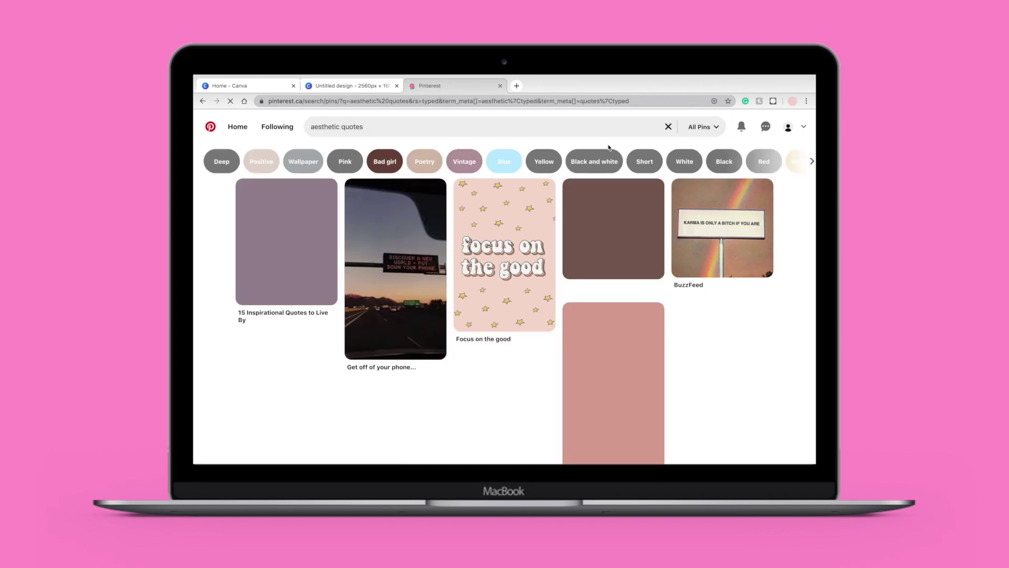
Find the pink "make today count" quote in the results and copy the image
{"action": "scroll", "coordinate": [556, 351], "scroll_direction": "down", "scroll_amount": 10}
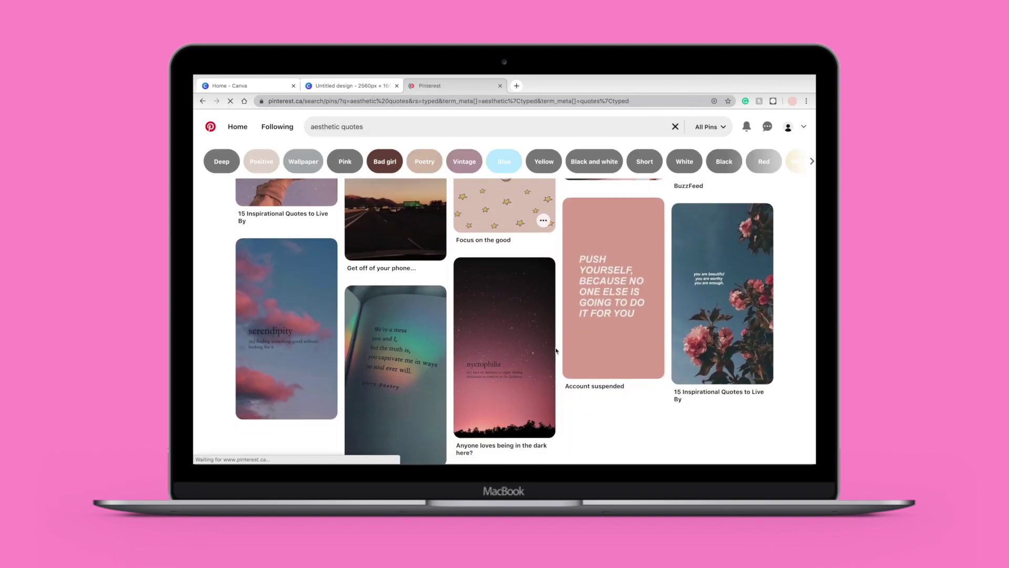
{"action": "scroll", "coordinate": [555, 348], "scroll_direction": "down", "scroll_amount": 3}
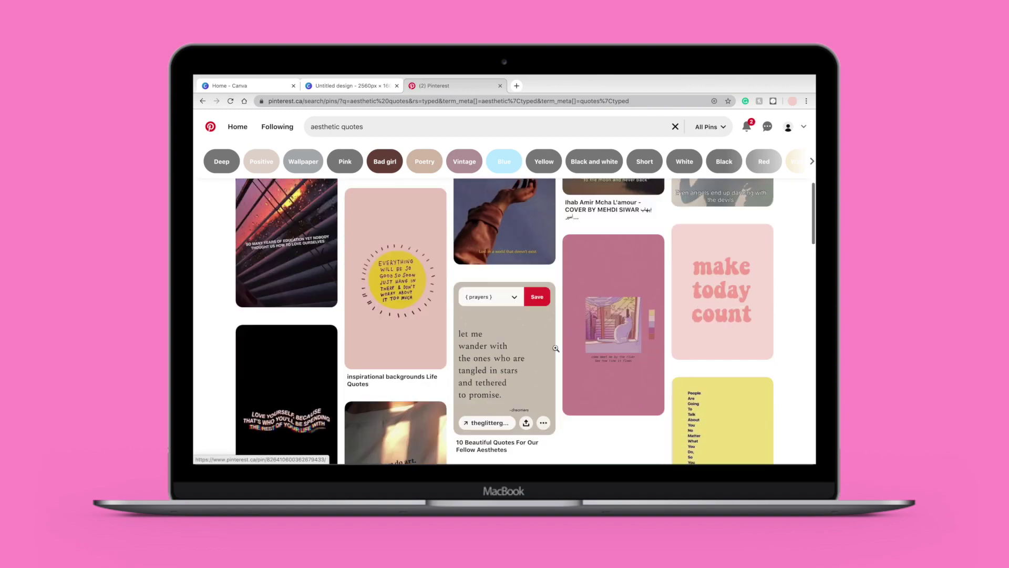
{"action": "right_click", "coordinate": [708, 229]}
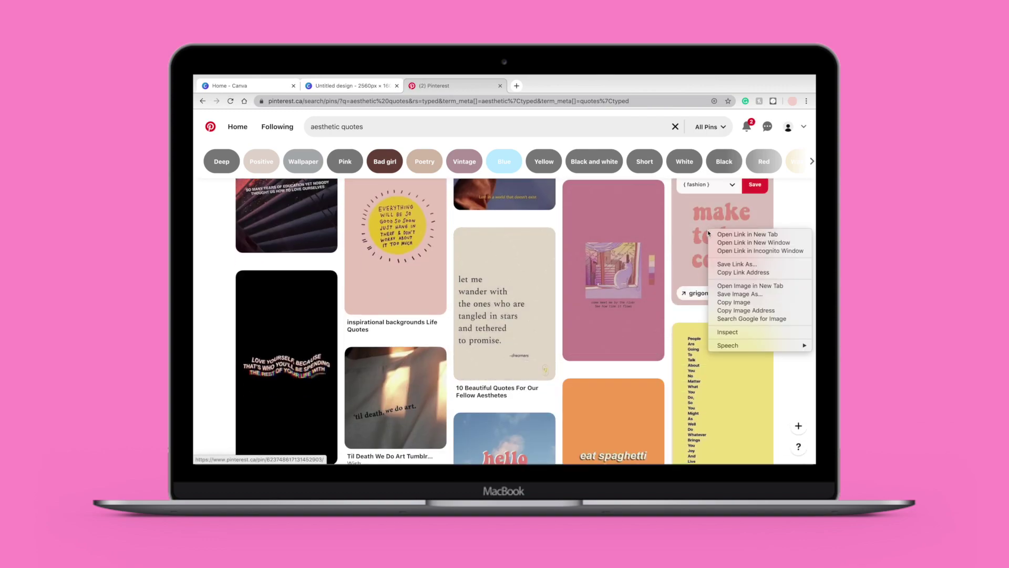
{"action": "left_click", "coordinate": [753, 302]}
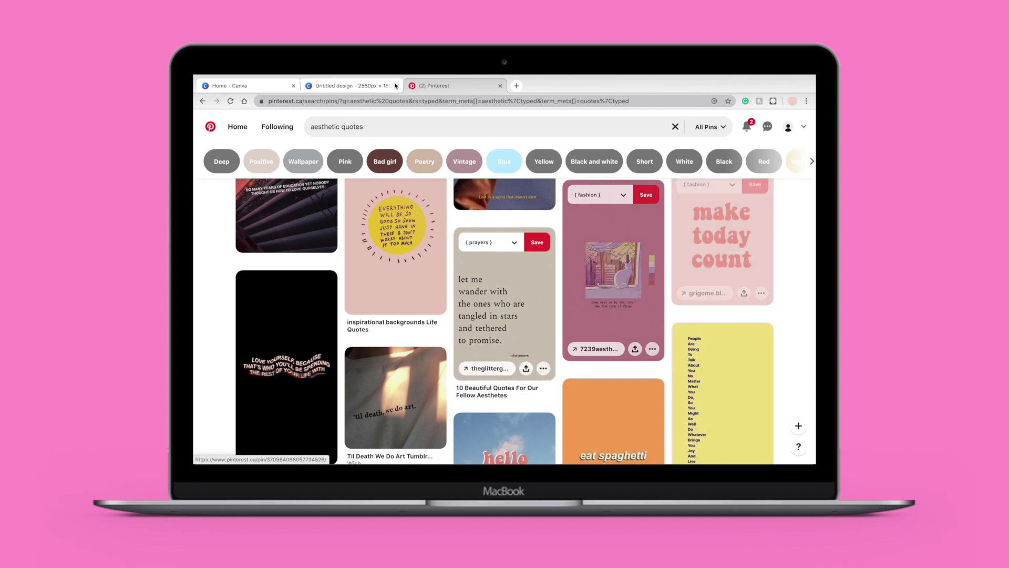
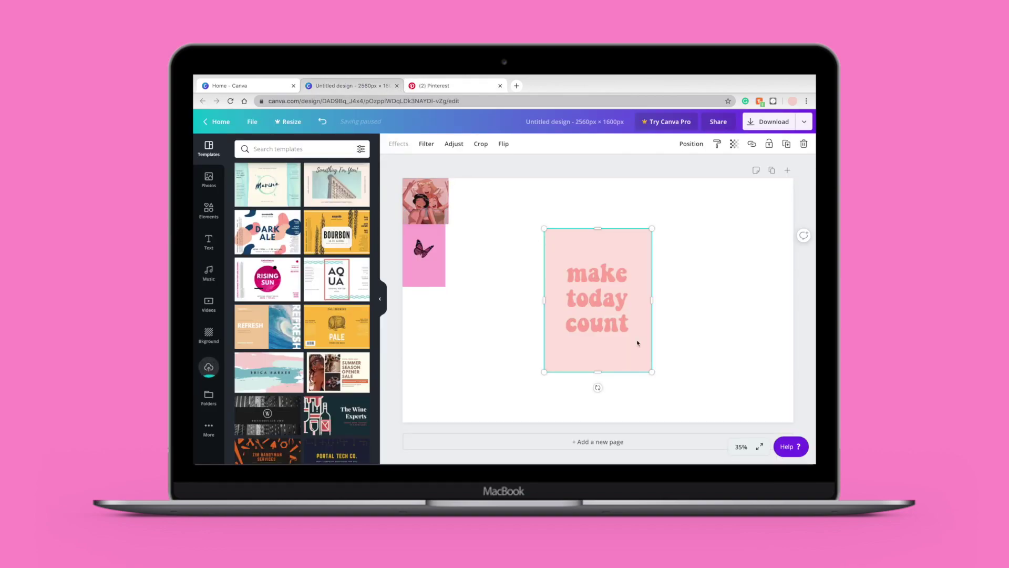
Shrink the pasted "make today count" image to about a third of its size in the Canva design
{"action": "left_click_drag", "start_coordinate": [652, 372], "coordinate": [579, 271]}
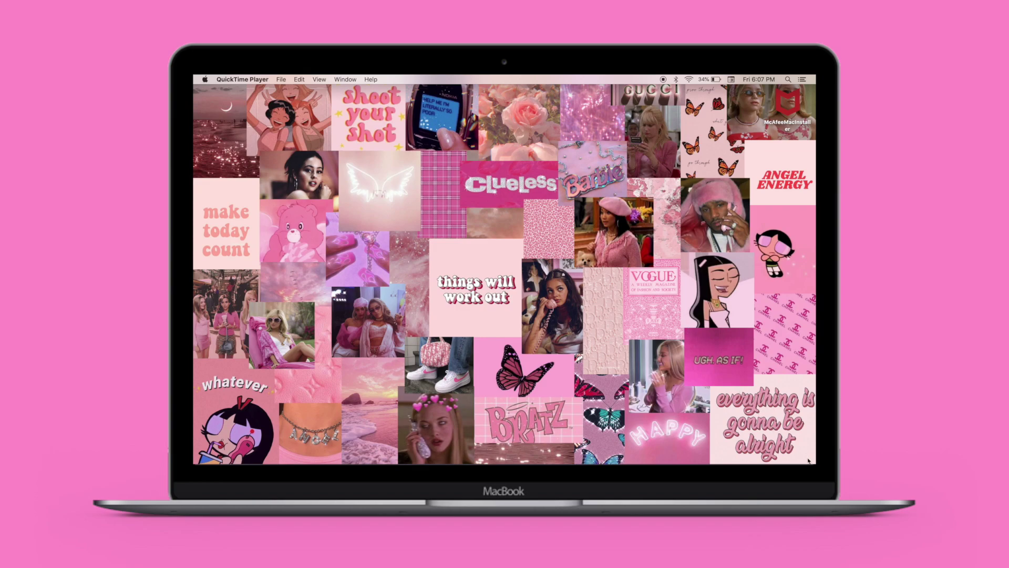
Open the Desktop & Screen Saver settings in System Preferences and choose the screensaver folder as the source for Shifting Tiles
{"action": "mouse_move", "coordinate": [815, 463]}
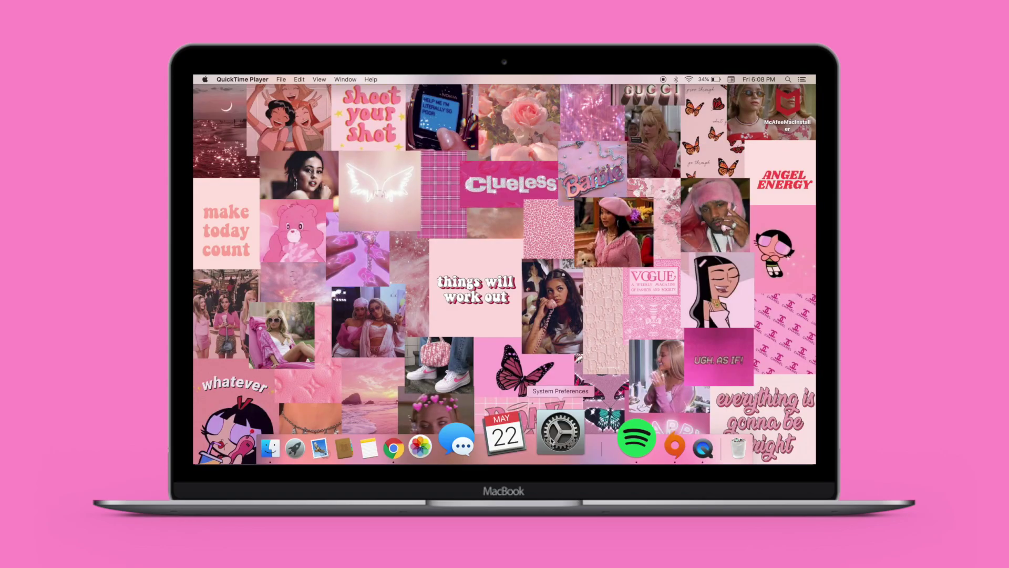
{"action": "left_click", "coordinate": [552, 442]}
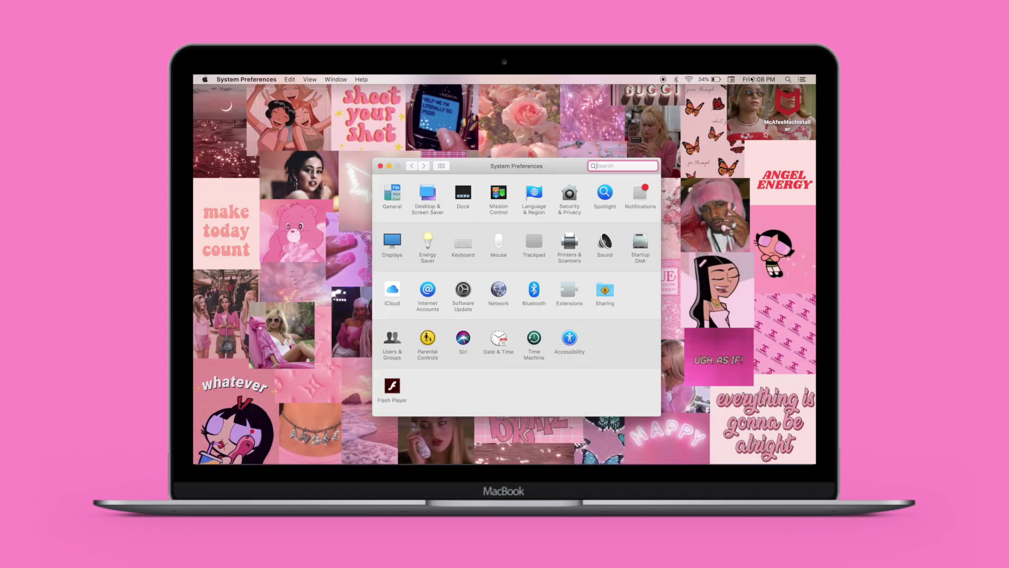
{"action": "left_click", "coordinate": [429, 194]}
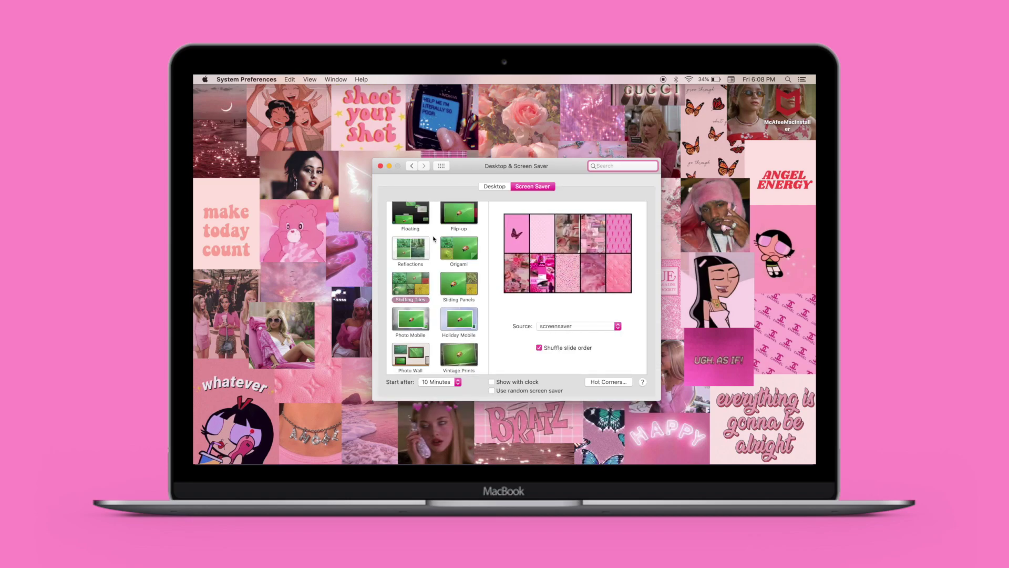
{"action": "scroll", "coordinate": [415, 273], "scroll_direction": "up", "scroll_amount": 1}
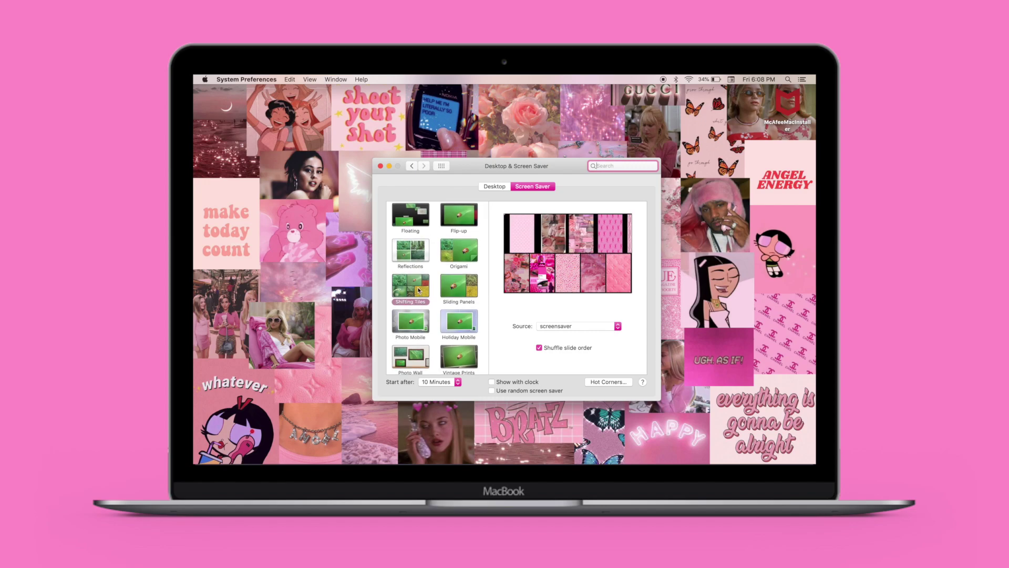
{"action": "left_click", "coordinate": [596, 327]}
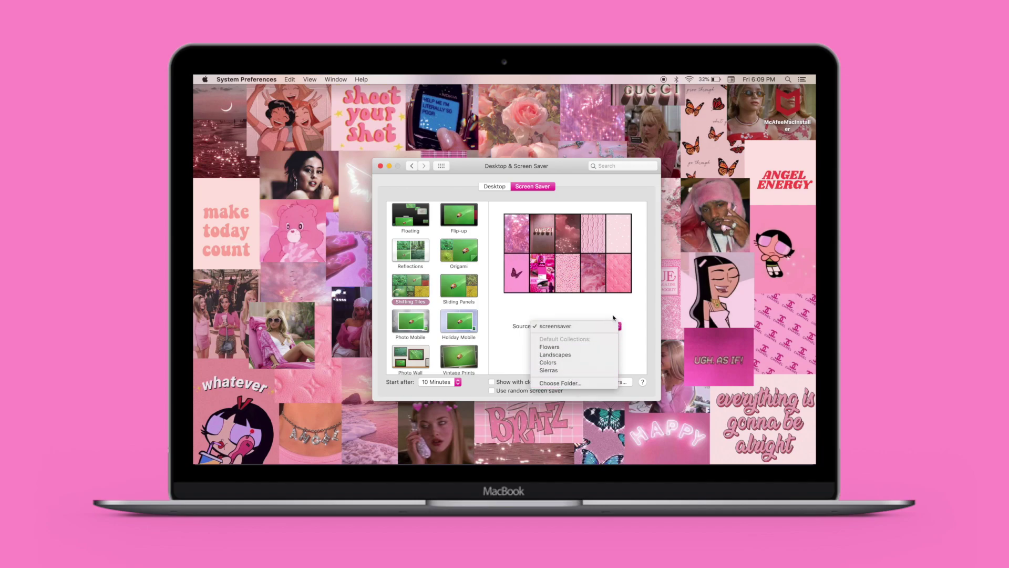
{"action": "left_click", "coordinate": [585, 326]}
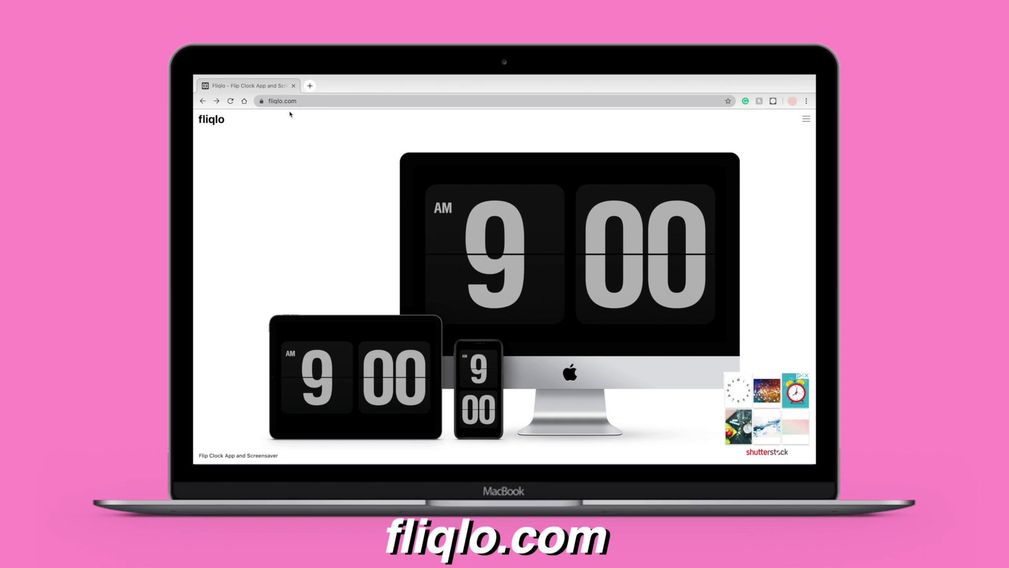
On fliqlo.com in the browser, download the free Mac version of the Fliqlo screensaver and open the downloaded file
{"action": "left_click", "coordinate": [575, 261]}
{"action": "scroll", "coordinate": [574, 261], "scroll_direction": "down", "scroll_amount": 5}
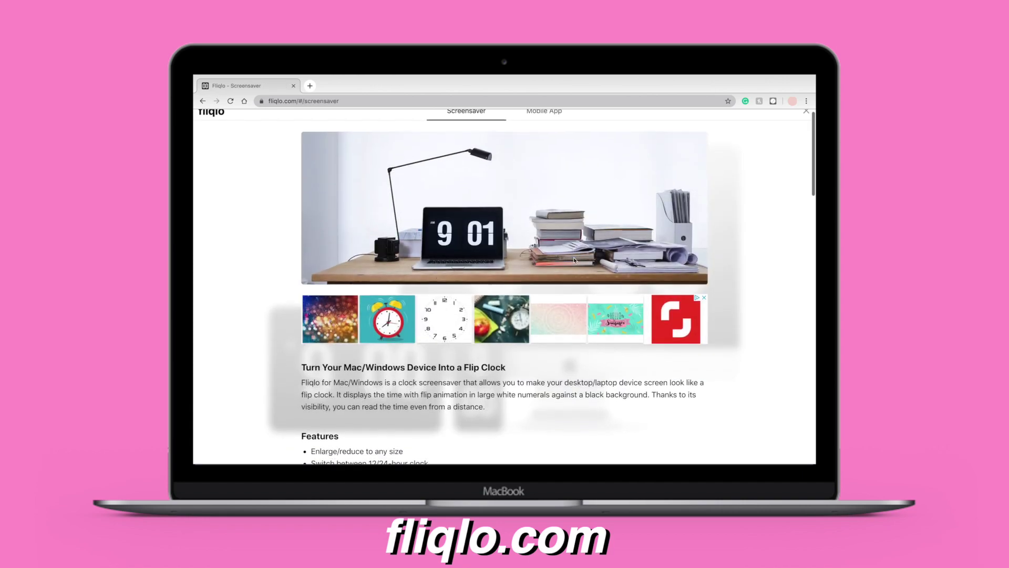
{"action": "scroll", "coordinate": [575, 261], "scroll_direction": "down", "scroll_amount": 5}
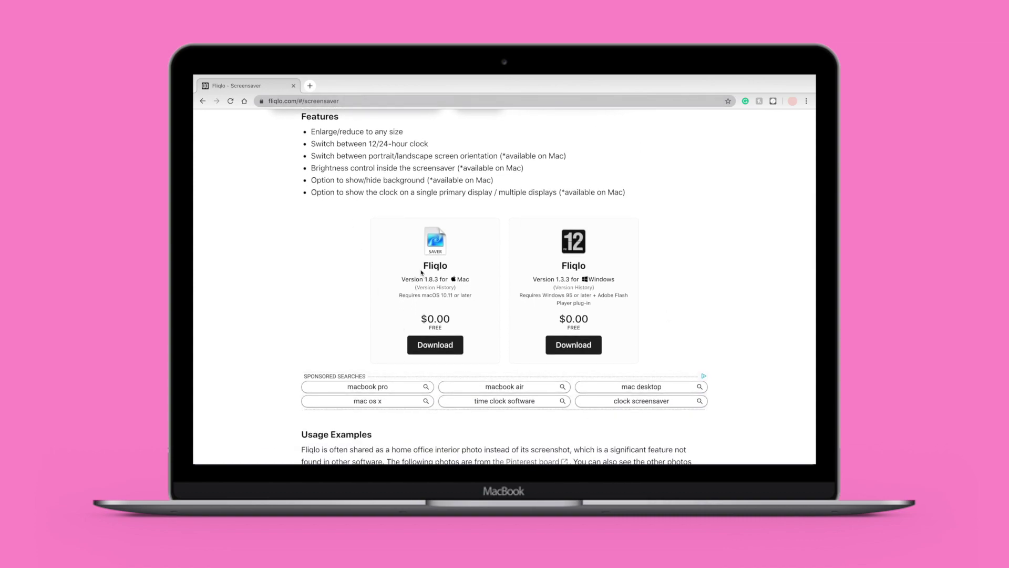
{"action": "left_click", "coordinate": [435, 345]}
{"action": "left_click", "coordinate": [255, 456]}
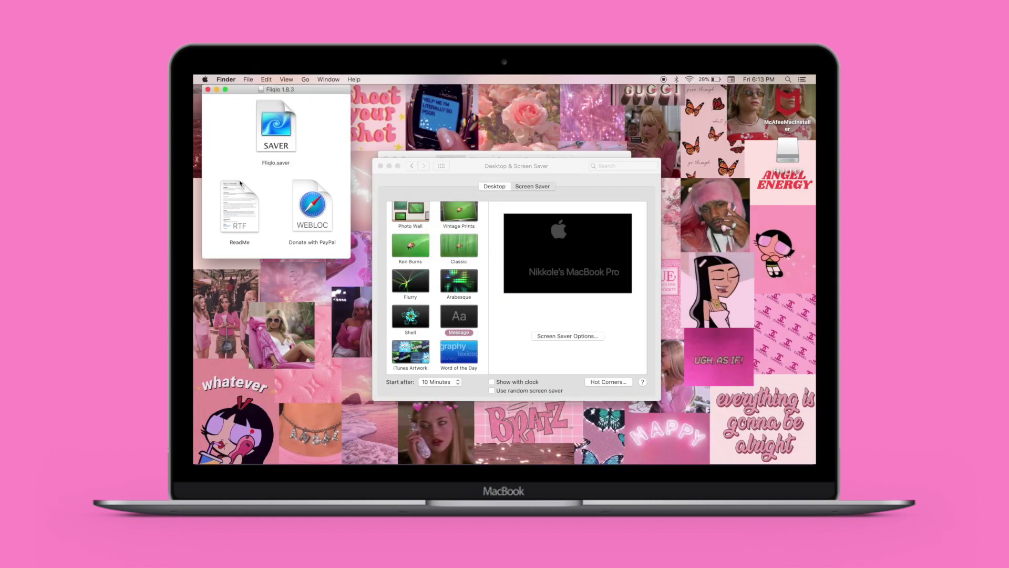
Install Fliqlo.saver for this user only and select Fliqlo as the screen saver
{"action": "double_click", "coordinate": [289, 141]}
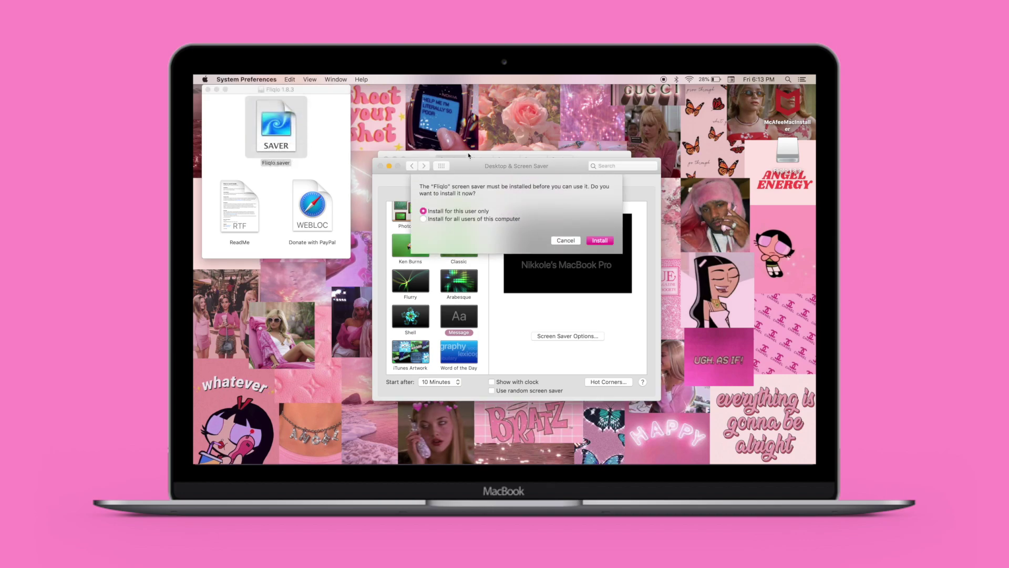
{"action": "left_click", "coordinate": [600, 241]}
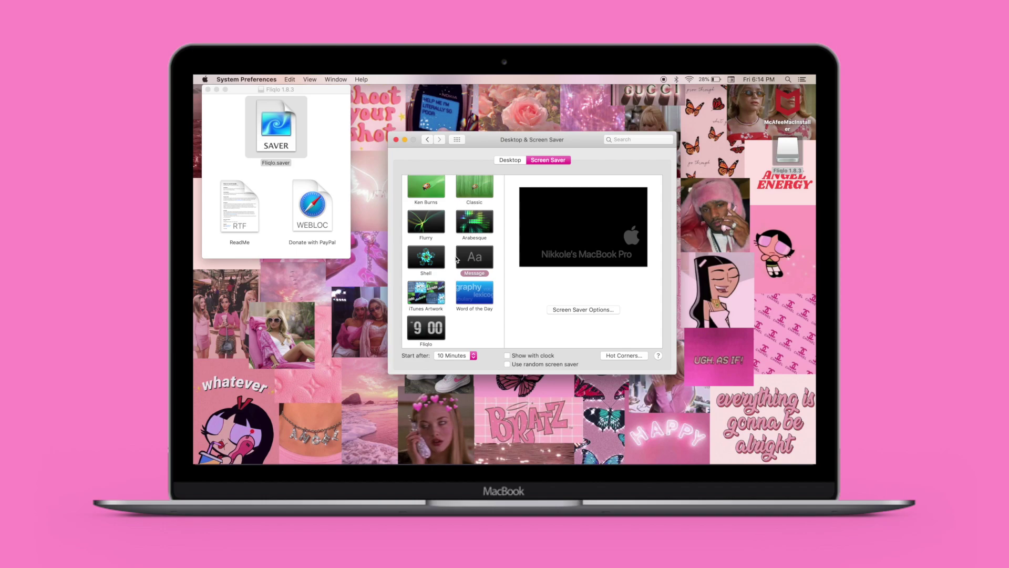
{"action": "left_click", "coordinate": [431, 329]}
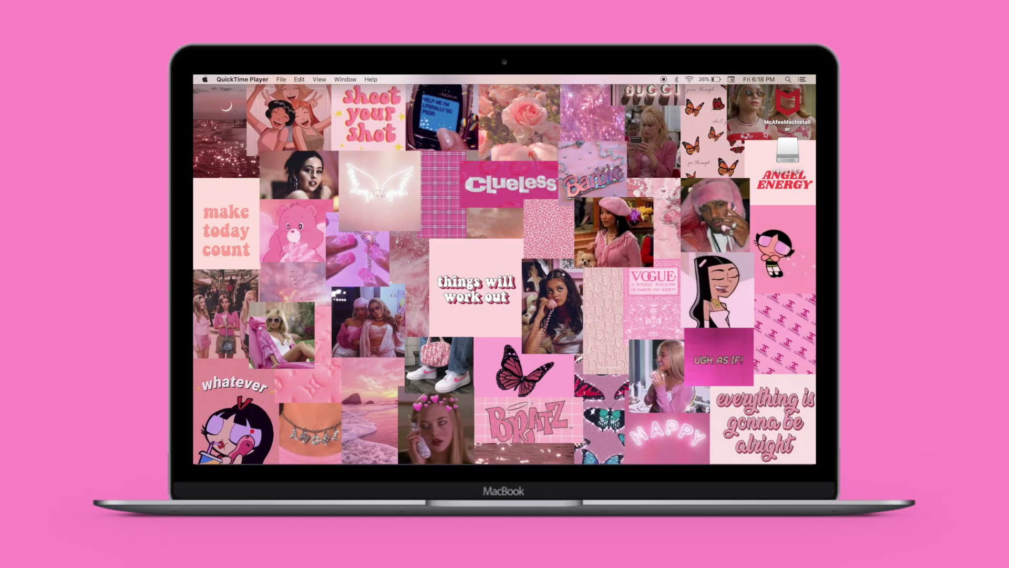
Open the screen saver's Hot Corners settings in System Preferences and view the actions available for the upper-right screen corner
{"action": "mouse_move", "coordinate": [556, 439]}
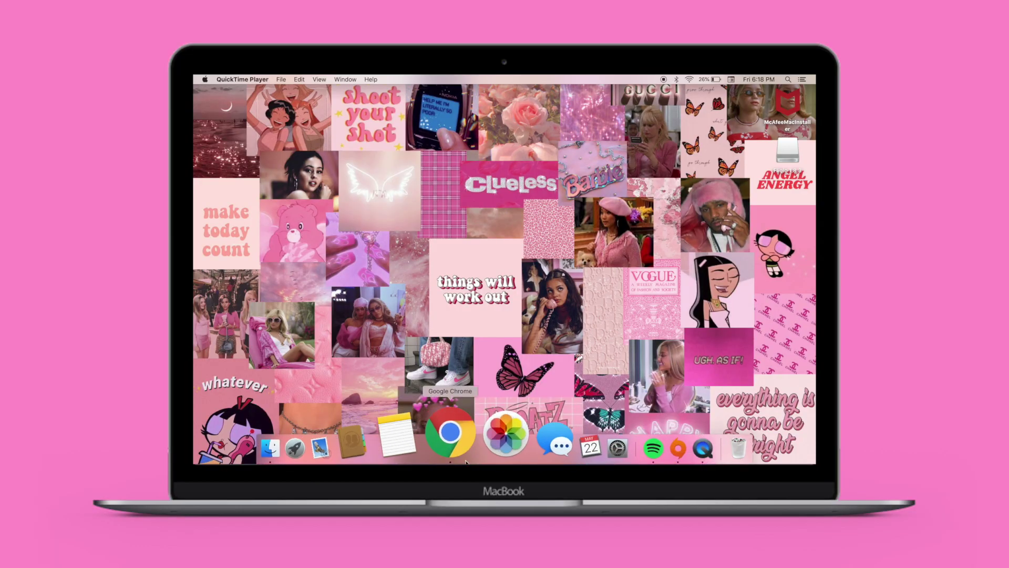
{"action": "left_click", "coordinate": [556, 439]}
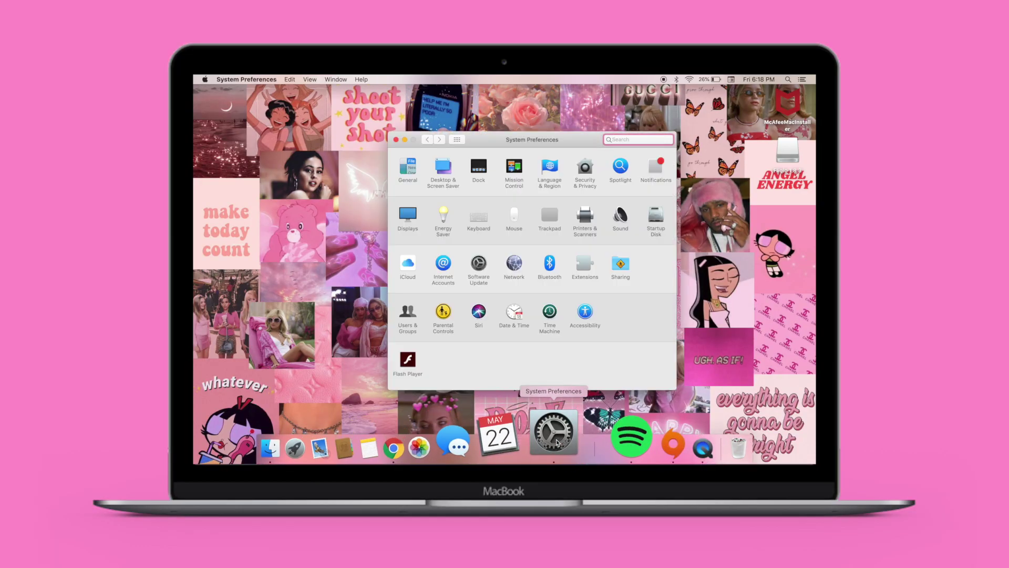
{"action": "left_click", "coordinate": [444, 168]}
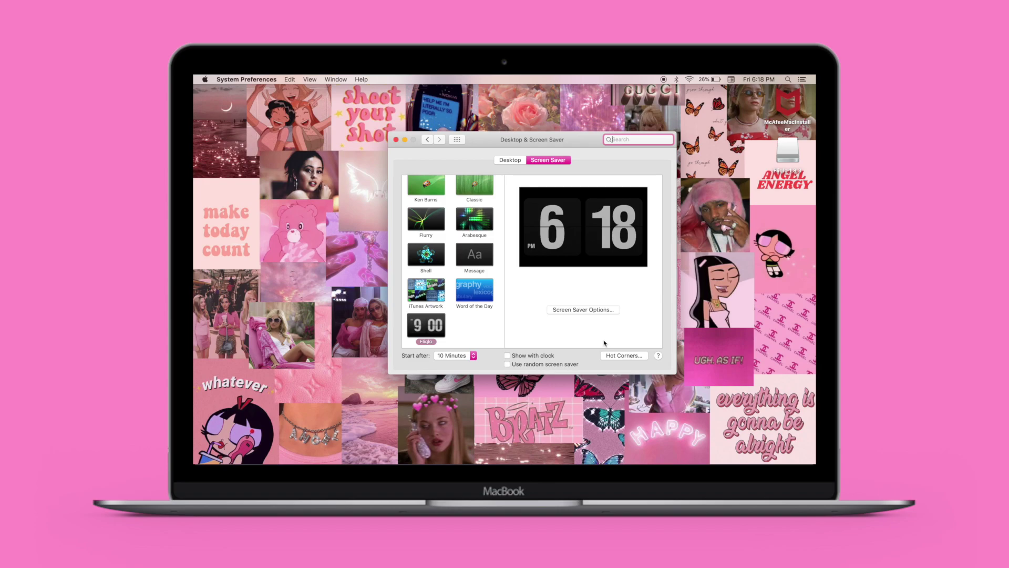
{"action": "left_click", "coordinate": [623, 355]}
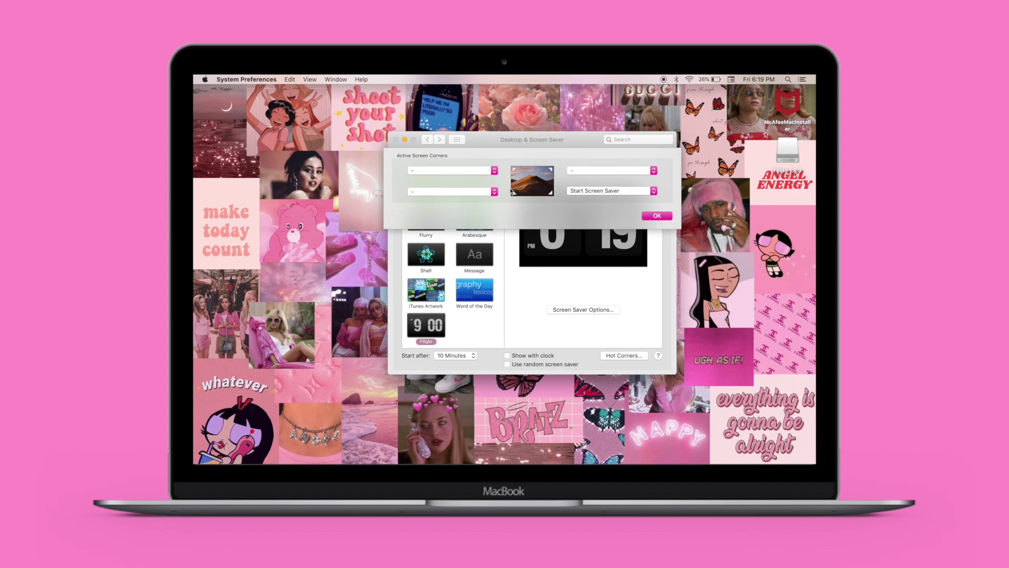
{"action": "left_click", "coordinate": [654, 171]}
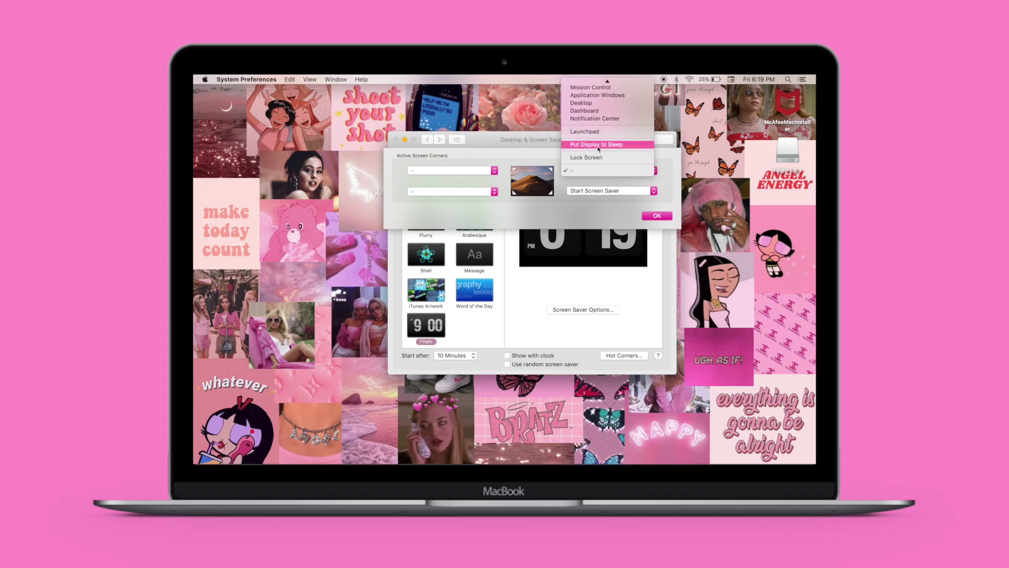
{"action": "left_click", "coordinate": [529, 214]}
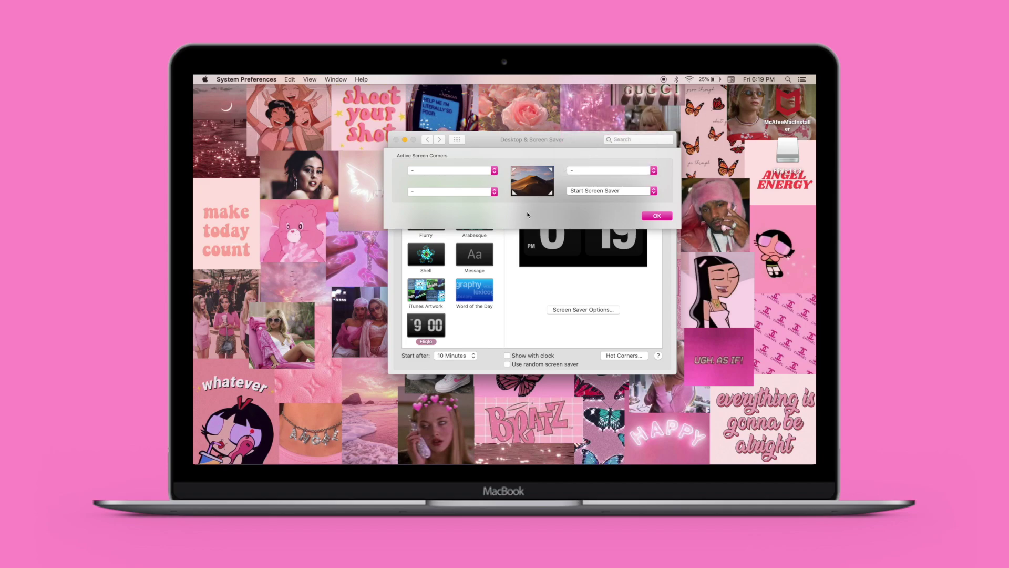
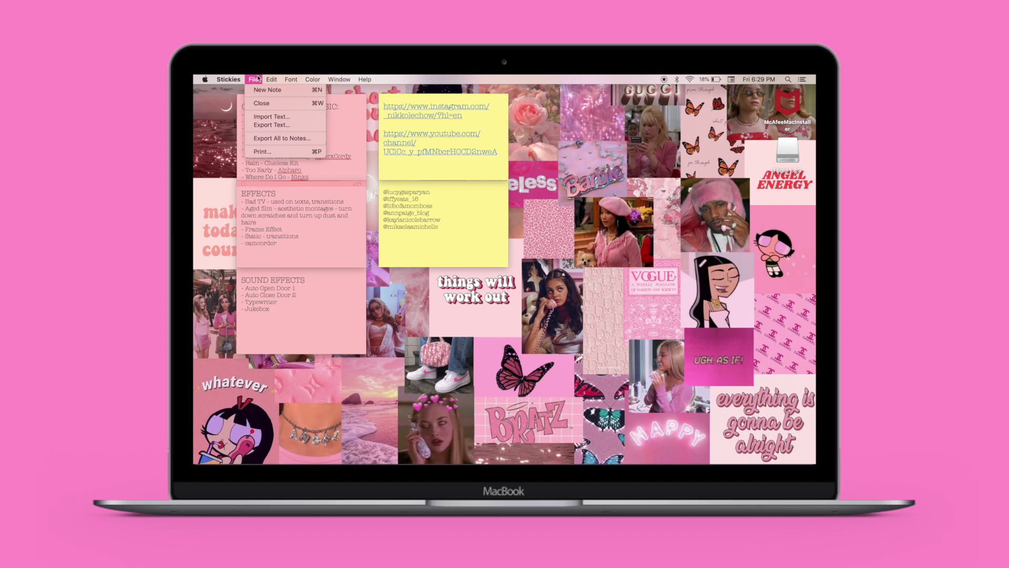
Create a new note in Stickies, colour it pink and align it directly below the yellow notes
{"action": "left_click", "coordinate": [263, 90]}
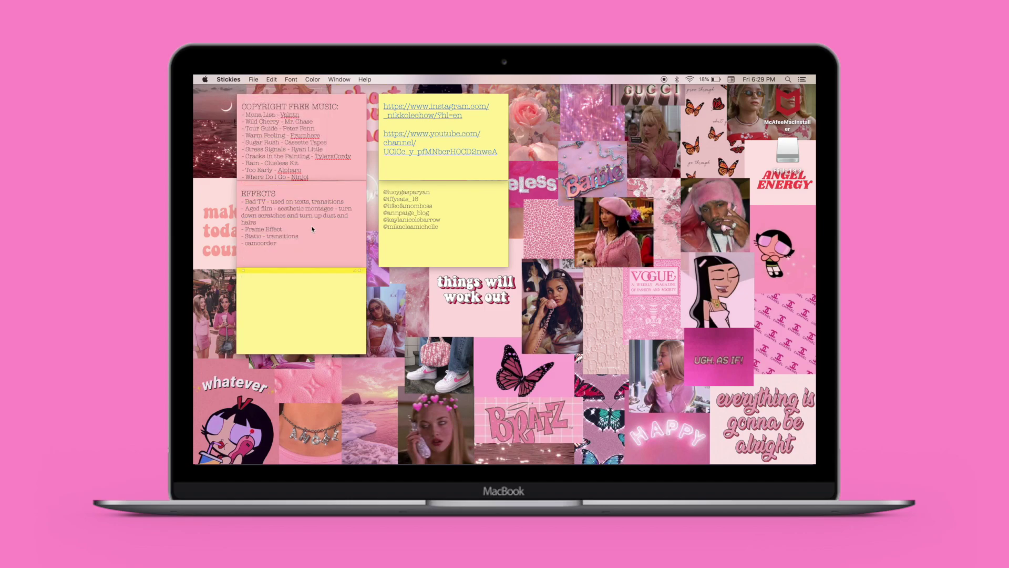
{"action": "left_click_drag", "start_coordinate": [304, 272], "coordinate": [446, 266]}
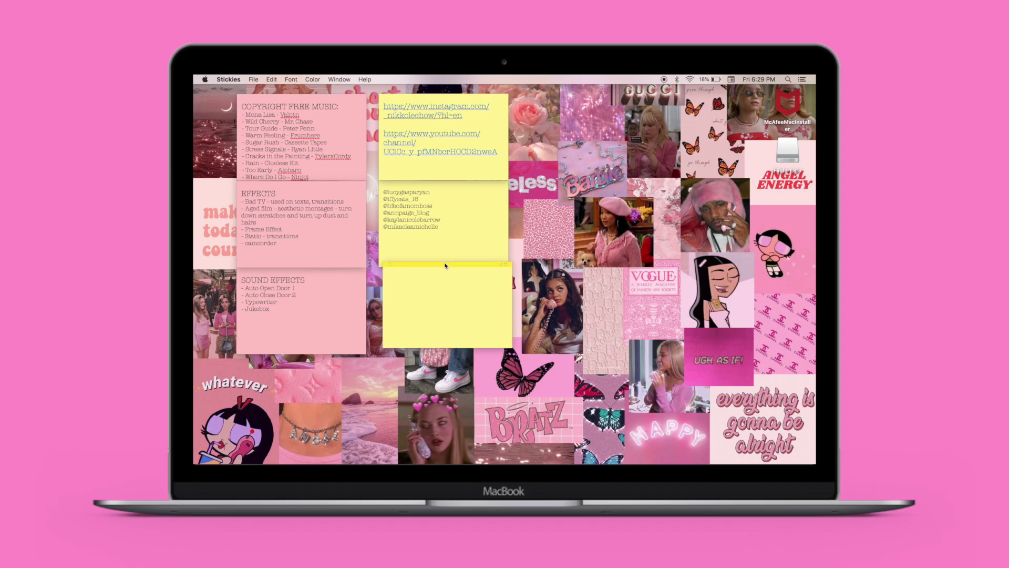
{"action": "left_click", "coordinate": [314, 79]}
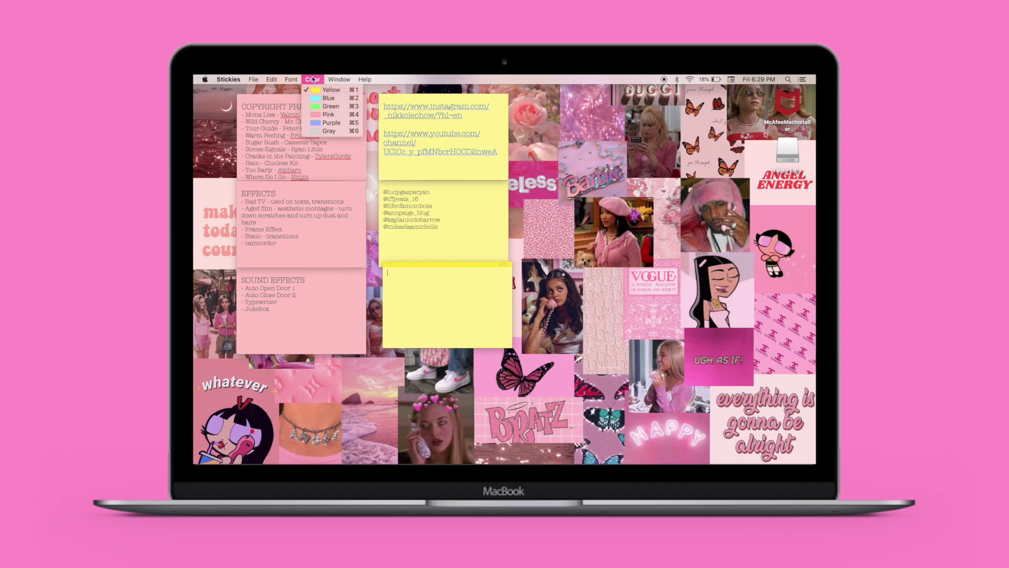
{"action": "left_click", "coordinate": [324, 115]}
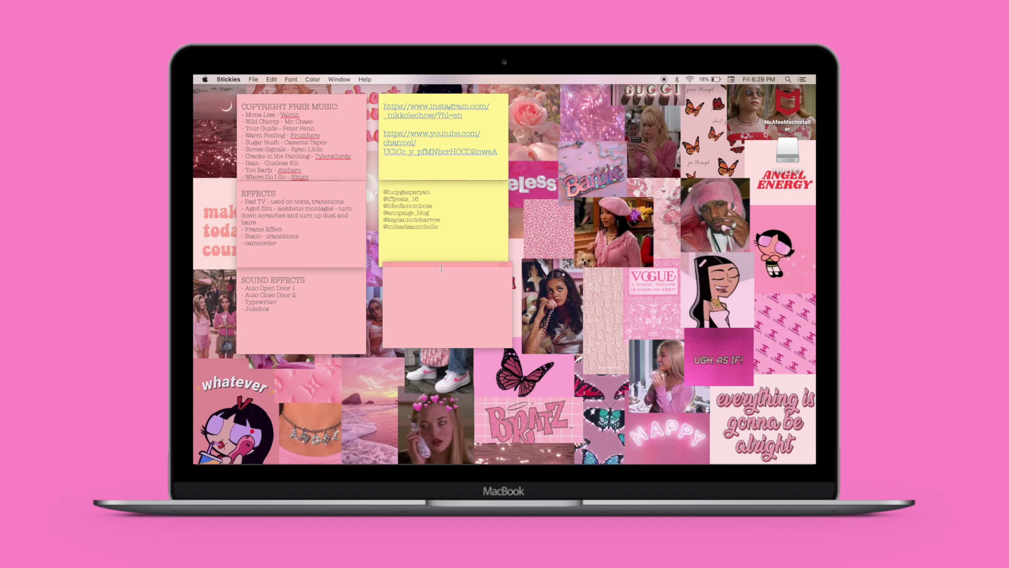
{"action": "left_click_drag", "start_coordinate": [441, 268], "coordinate": [437, 275]}
Write "hi everyone" in the new pink note, using American Typewriter Light at size 24
{"action": "left_click", "coordinate": [296, 80]}
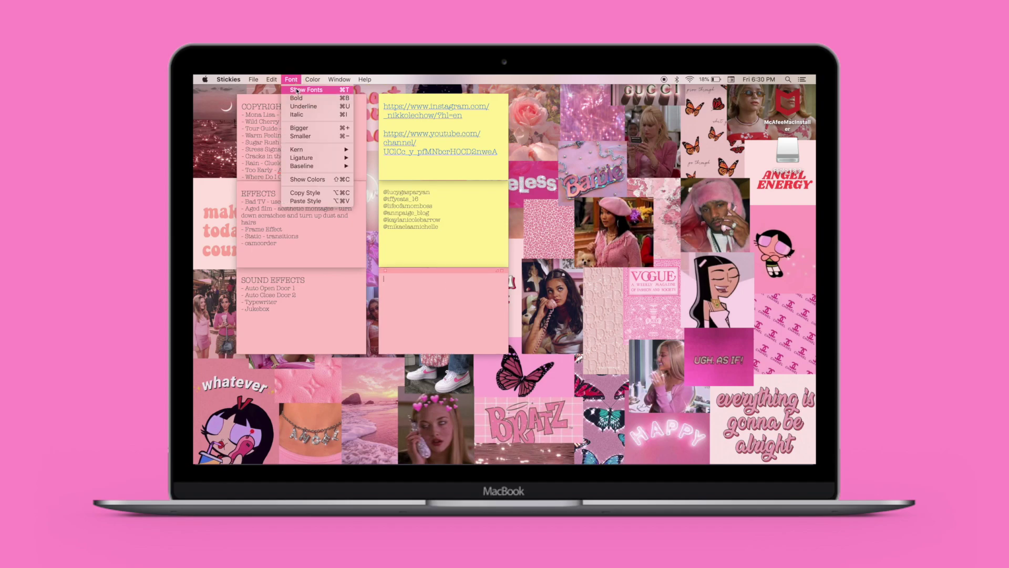
{"action": "left_click", "coordinate": [297, 90]}
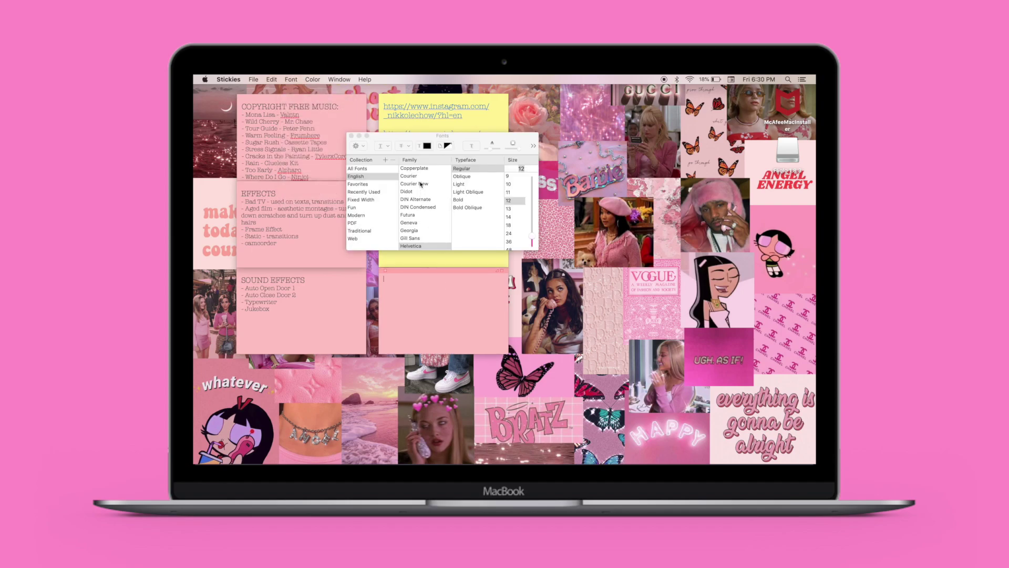
{"action": "scroll", "coordinate": [425, 195], "scroll_direction": "up", "scroll_amount": 10}
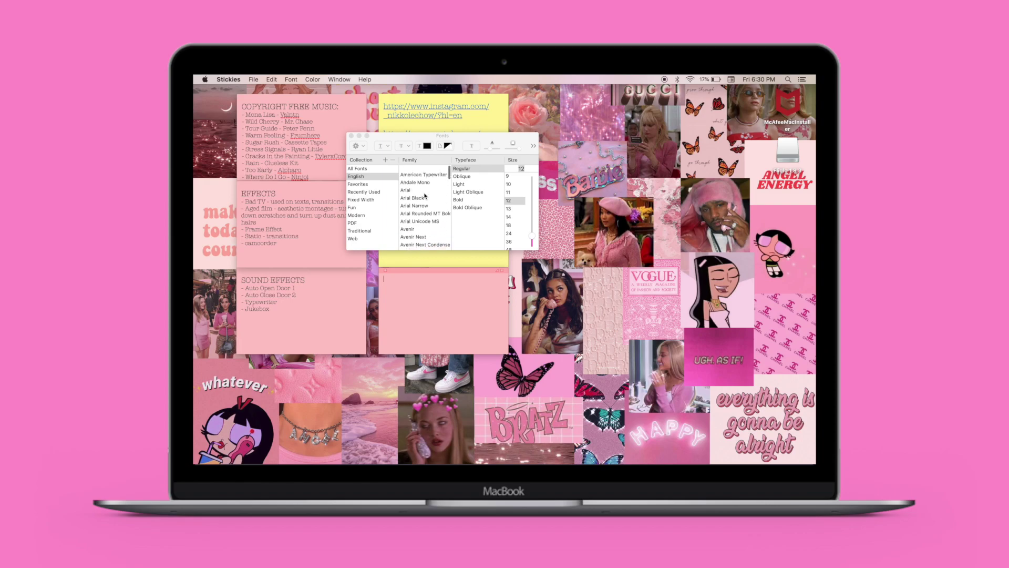
{"action": "left_click", "coordinate": [430, 169]}
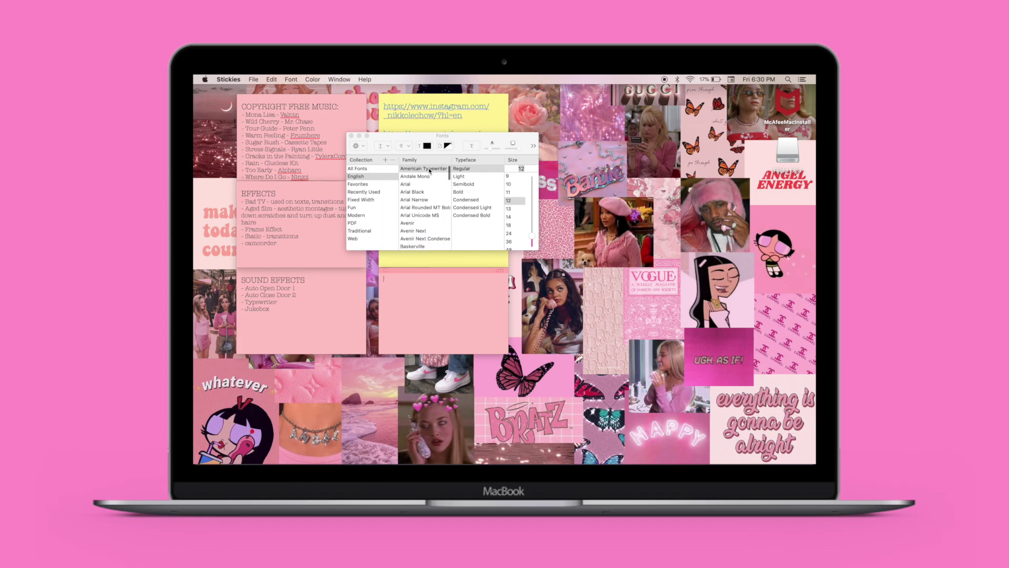
{"action": "left_click", "coordinate": [471, 178]}
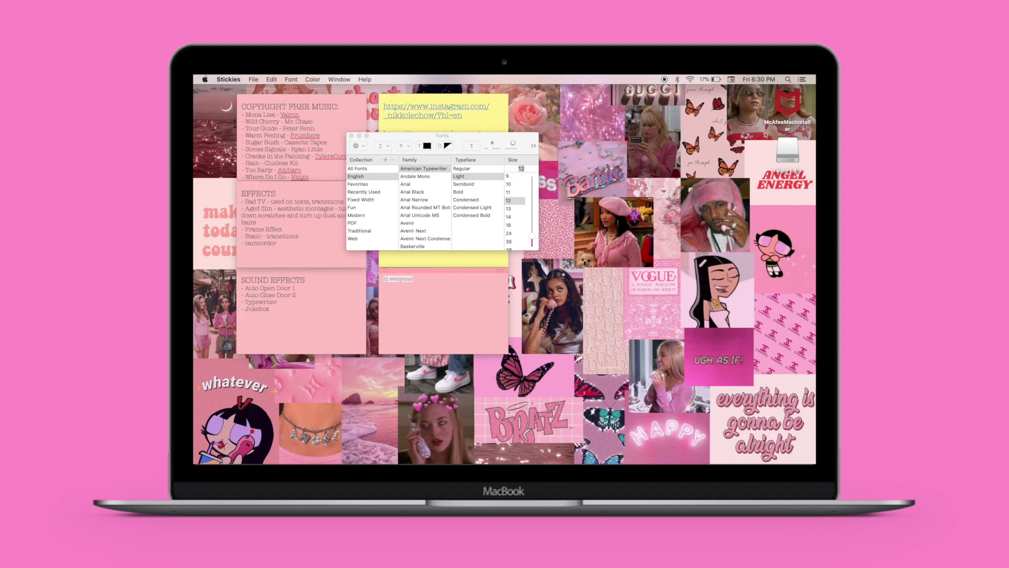
{"action": "mouse_move", "coordinate": [532, 235]}
{"action": "left_mouse_down"}
{"action": "mouse_move", "coordinate": [534, 215]}
{"action": "mouse_move", "coordinate": [536, 229]}
{"action": "left_mouse_up"}
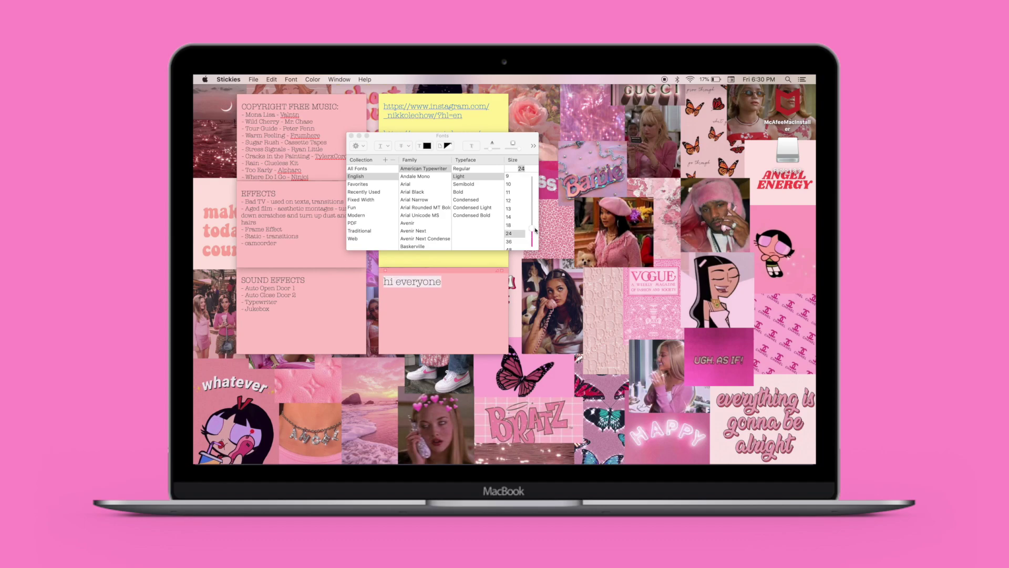
Change the "hi everyone" text to Helvetica Neue Bold Italic at size 36
{"action": "left_click", "coordinate": [466, 286]}
{"action": "scroll", "coordinate": [436, 228], "scroll_direction": "down", "scroll_amount": 5}
{"action": "left_click_drag", "start_coordinate": [447, 287], "coordinate": [366, 288]}
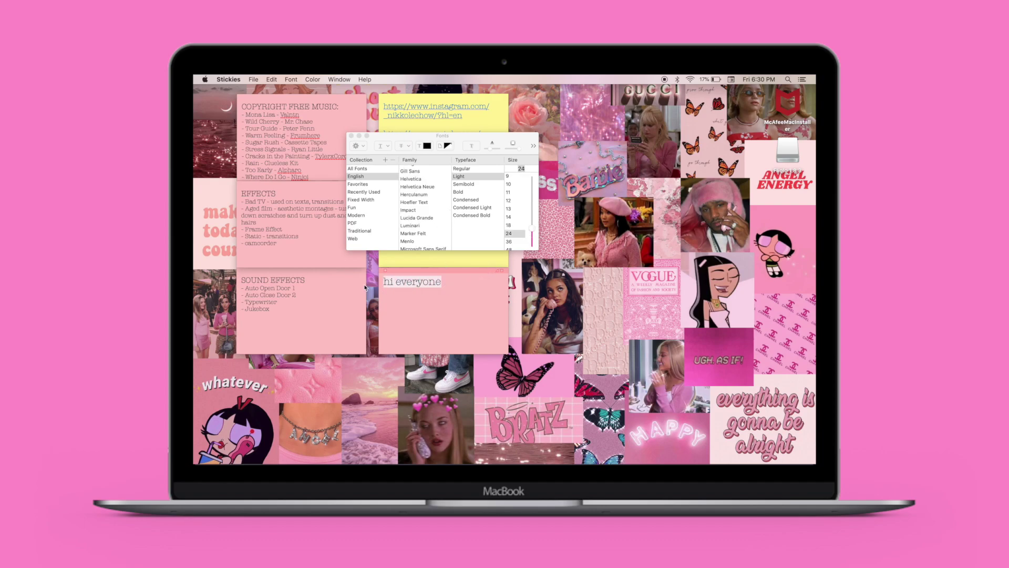
{"action": "left_click", "coordinate": [432, 186]}
{"action": "scroll", "coordinate": [472, 213], "scroll_direction": "down", "scroll_amount": 3}
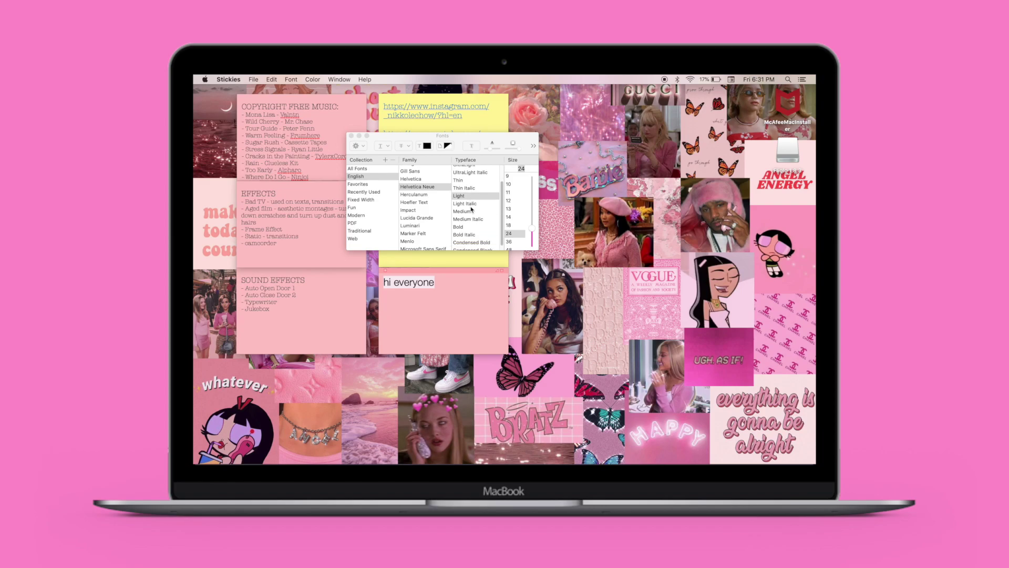
{"action": "left_click", "coordinate": [470, 232]}
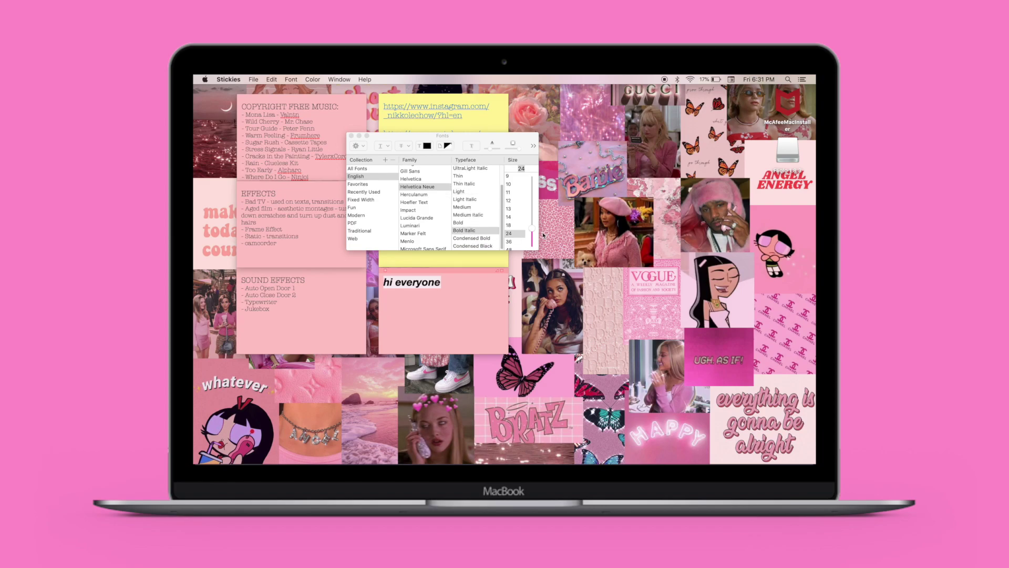
{"action": "mouse_move", "coordinate": [532, 230]}
{"action": "left_mouse_down"}
{"action": "mouse_move", "coordinate": [533, 199]}
{"action": "mouse_move", "coordinate": [532, 222]}
{"action": "left_mouse_up"}
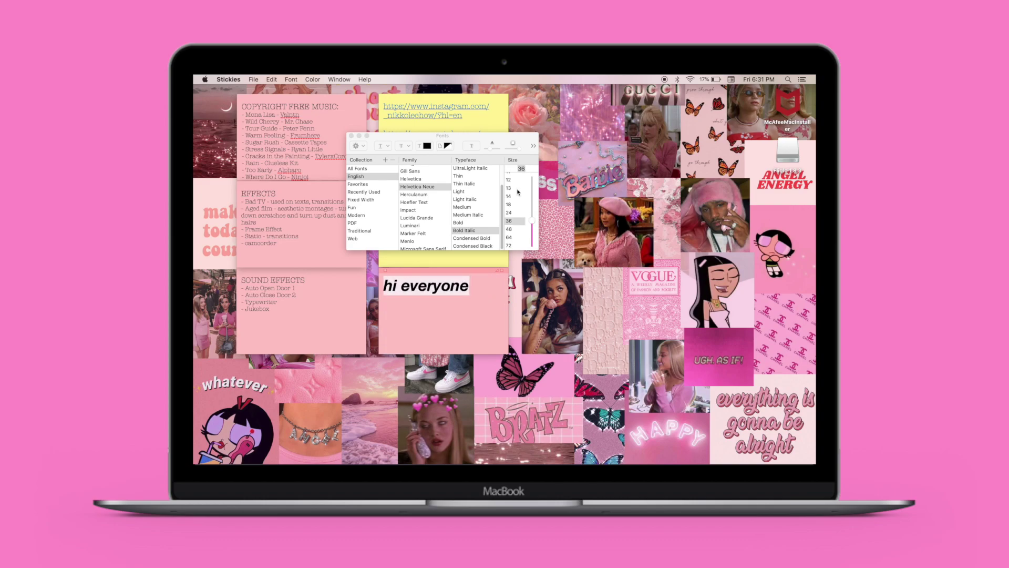
Open the text colour picker for "hi everyone", adjust the brightness and choose a new colour on the colour wheel
{"action": "left_click", "coordinate": [430, 146]}
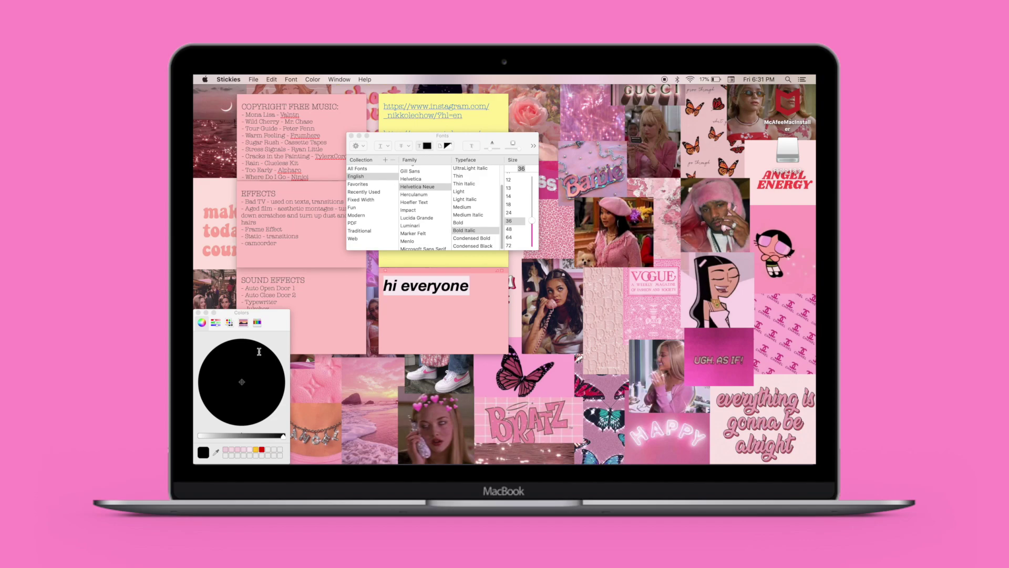
{"action": "left_click_drag", "start_coordinate": [284, 437], "coordinate": [199, 438]}
{"action": "left_click_drag", "start_coordinate": [245, 382], "coordinate": [228, 395]}
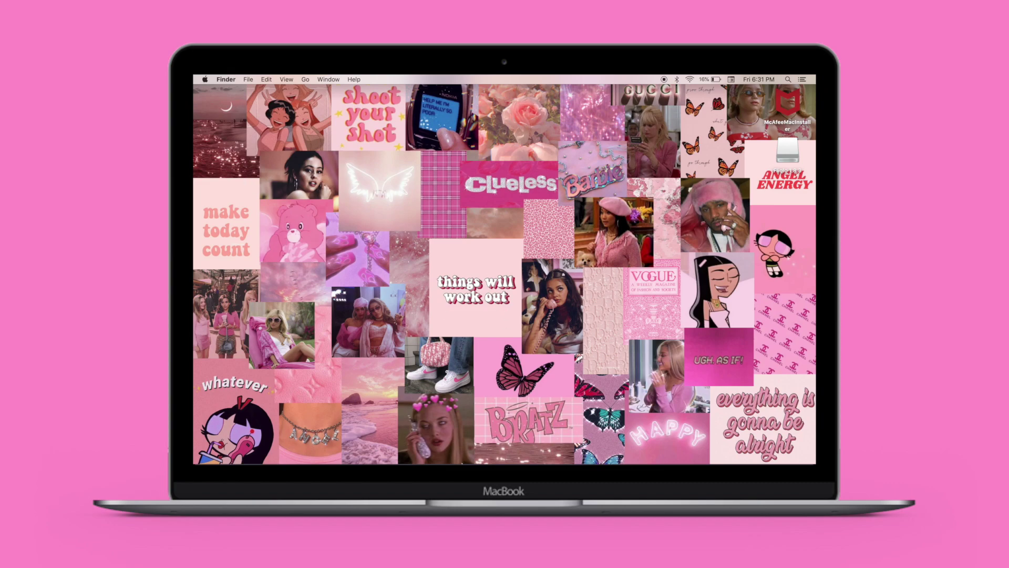
Open the General settings in System Preferences and examine how the pink accent colour highlights the menus
{"action": "left_click", "coordinate": [560, 446]}
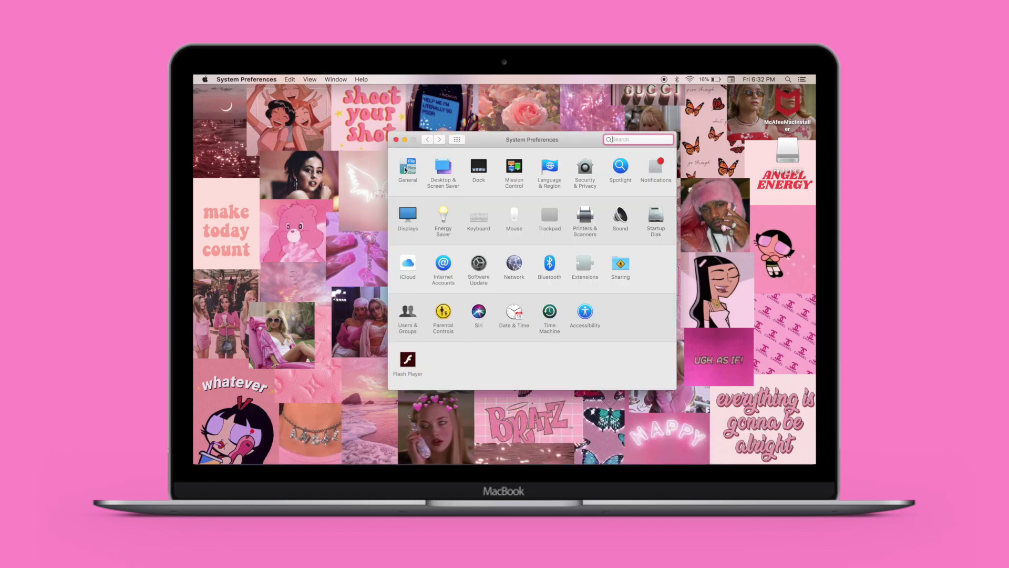
{"action": "left_click", "coordinate": [406, 169]}
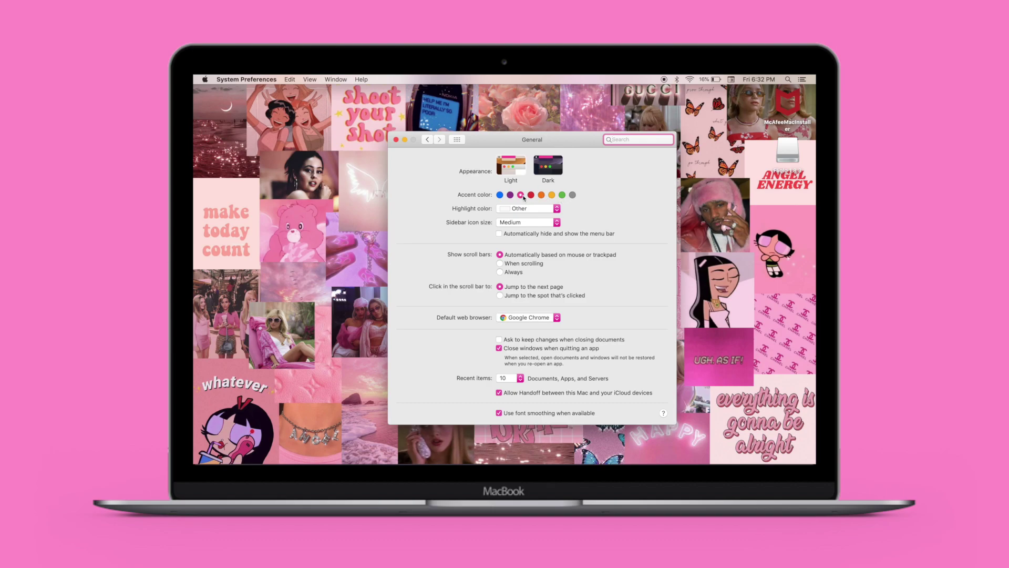
{"action": "left_click", "coordinate": [330, 79]}
{"action": "left_click", "coordinate": [331, 79]}
{"action": "left_click", "coordinate": [324, 79]}
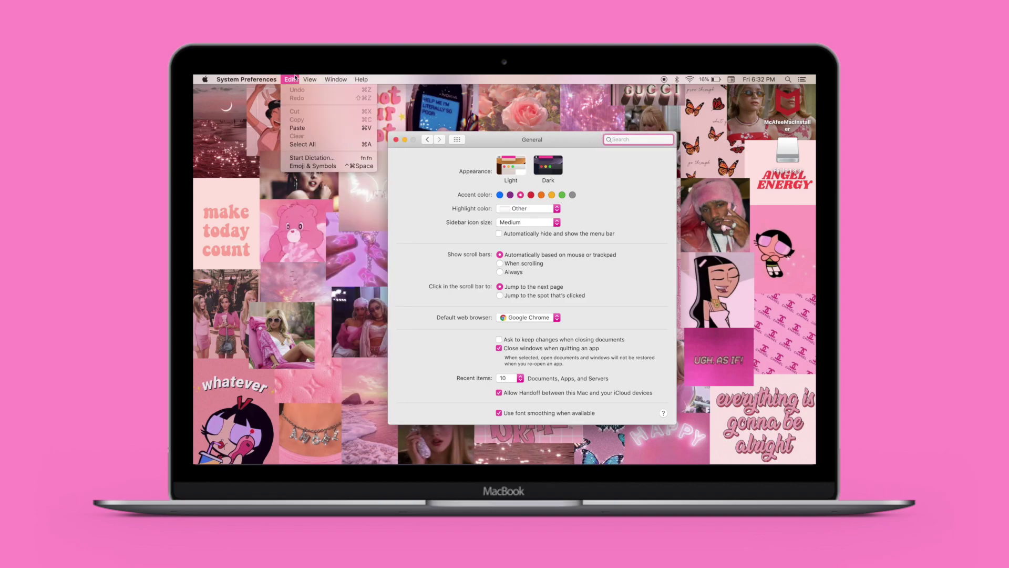
{"action": "mouse_move", "coordinate": [304, 79]}
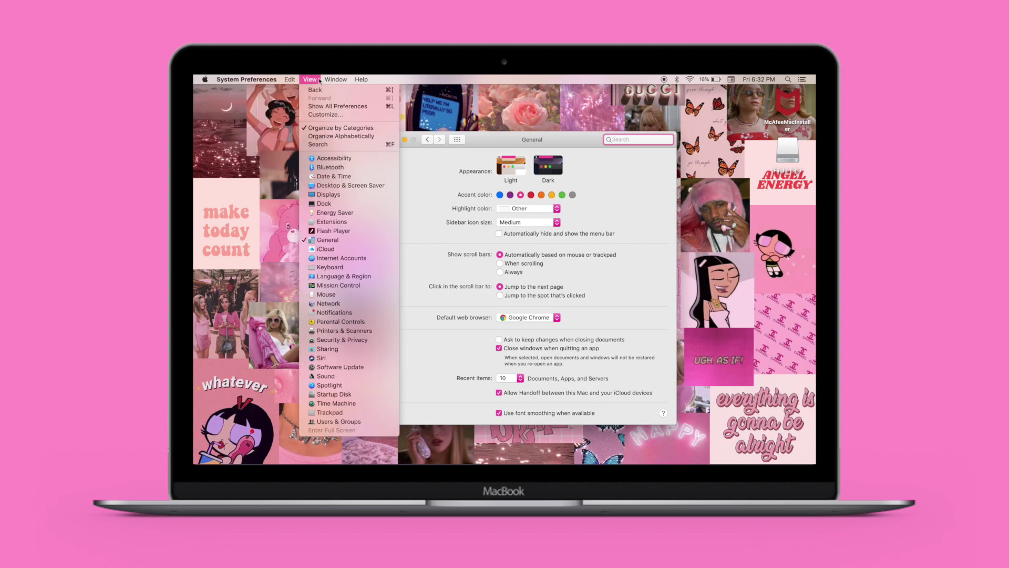
{"action": "left_click", "coordinate": [320, 78]}
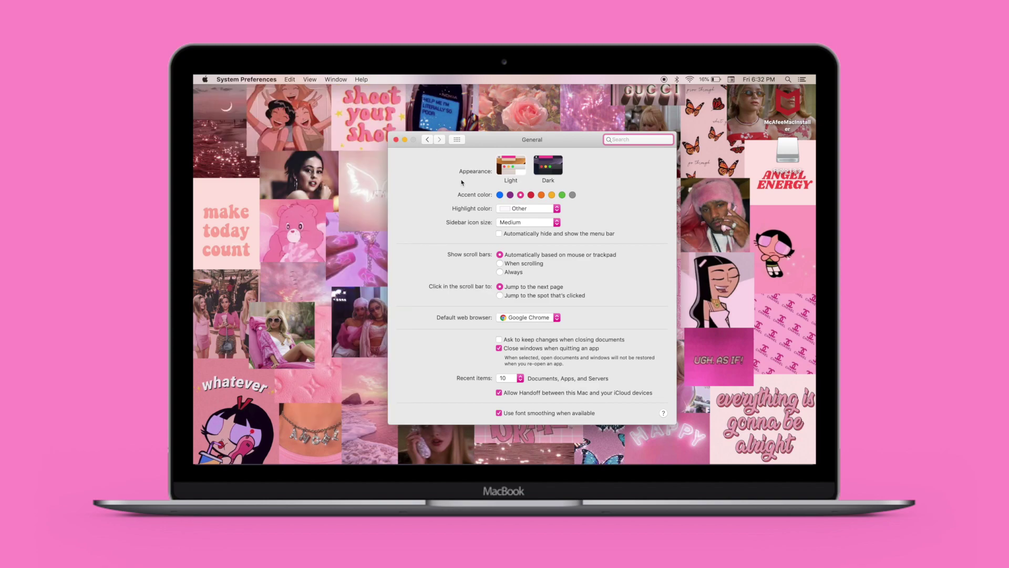
Set the accent colour to blue and compare how the menu highlights look
{"action": "left_click", "coordinate": [499, 195]}
{"action": "left_click", "coordinate": [360, 79]}
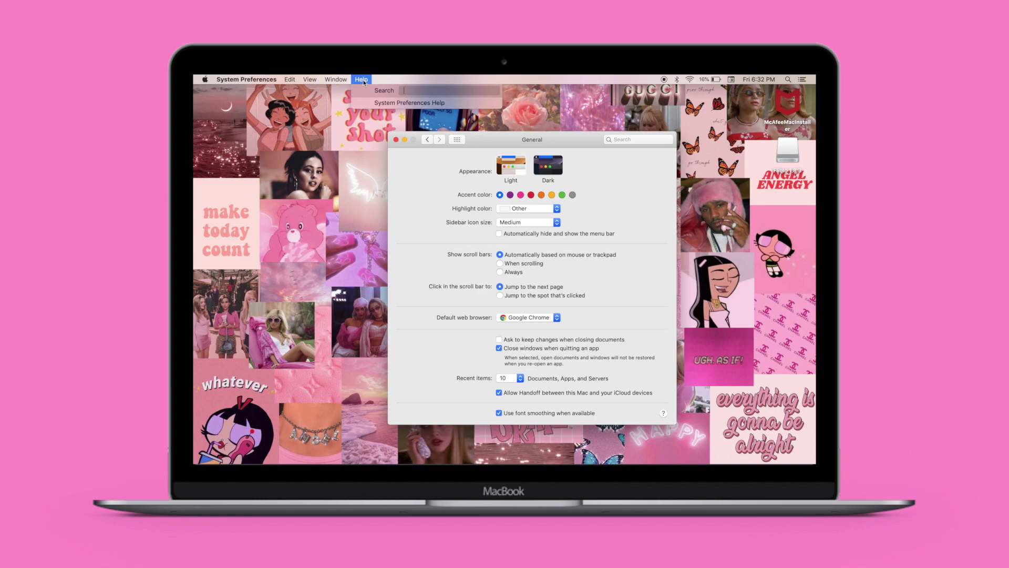
{"action": "mouse_move", "coordinate": [268, 79]}
{"action": "mouse_move", "coordinate": [335, 79]}
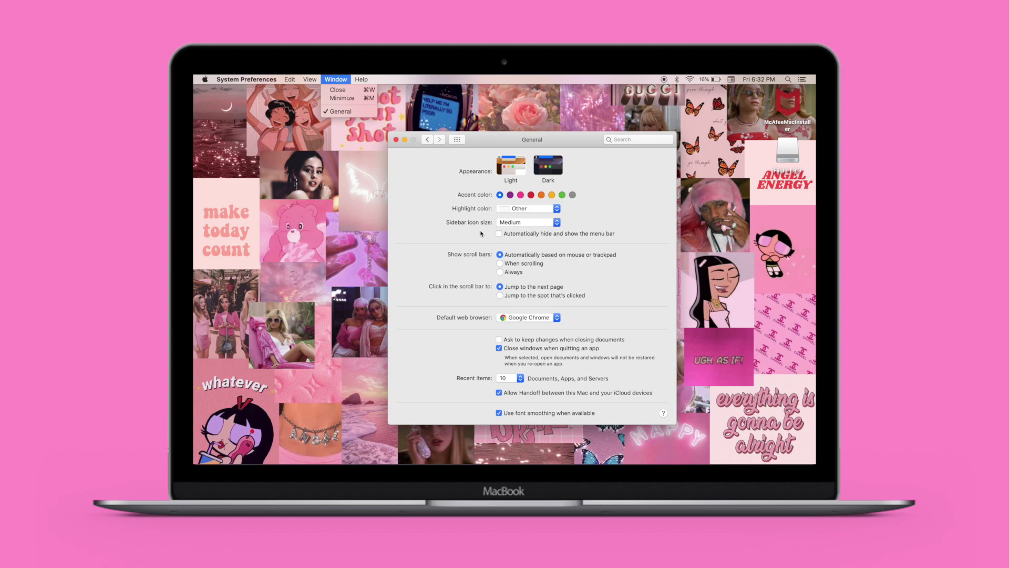
Set the accent colour to pink and close System Preferences
{"action": "left_click", "coordinate": [520, 195]}
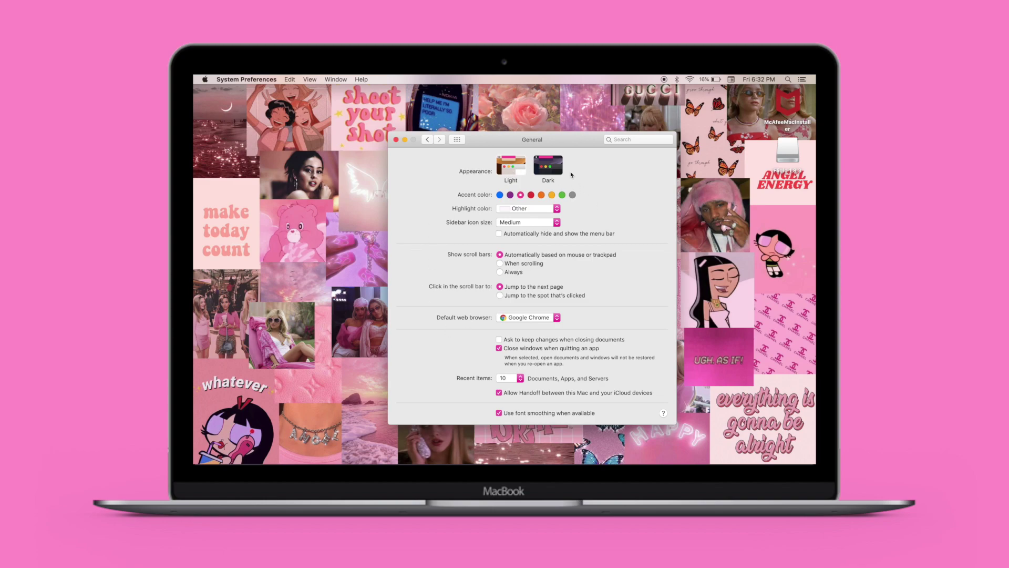
{"action": "left_click", "coordinate": [397, 139]}
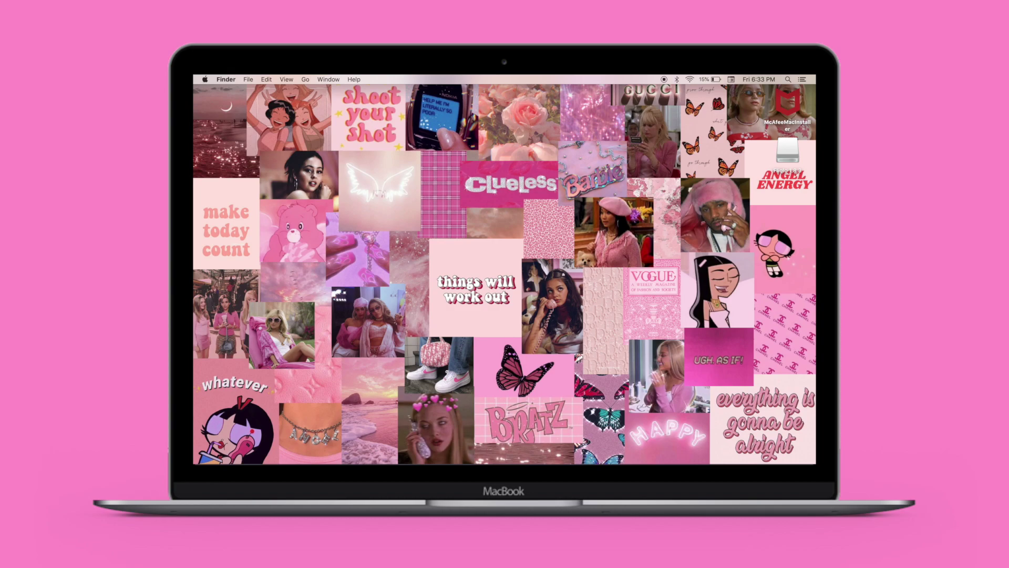
Reveal the Dock and adjust its size using its divider
{"action": "mouse_move", "coordinate": [515, 462]}
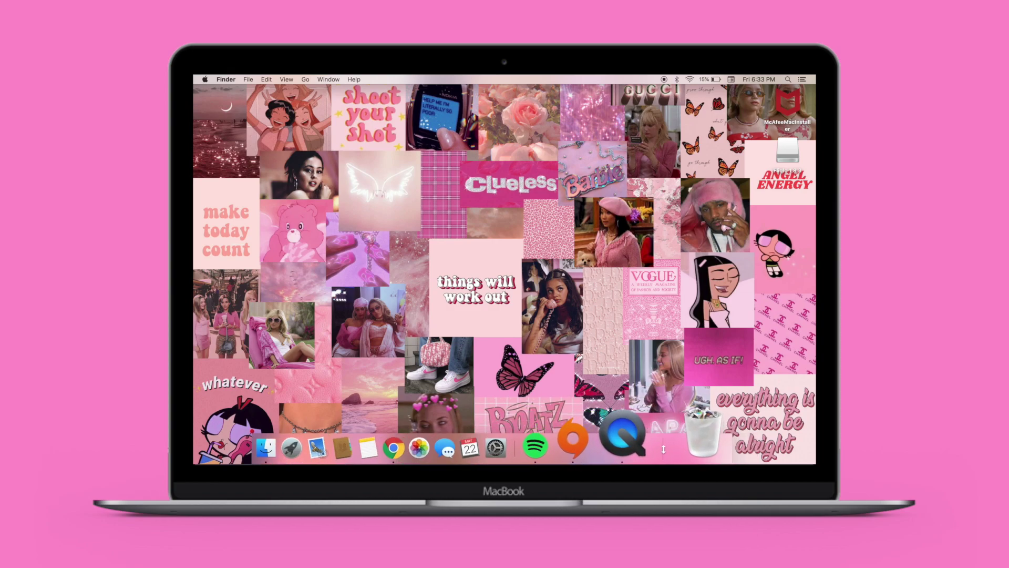
{"action": "left_click_drag", "start_coordinate": [664, 448], "coordinate": [722, 442]}
{"action": "left_click_drag", "start_coordinate": [743, 400], "coordinate": [679, 448]}
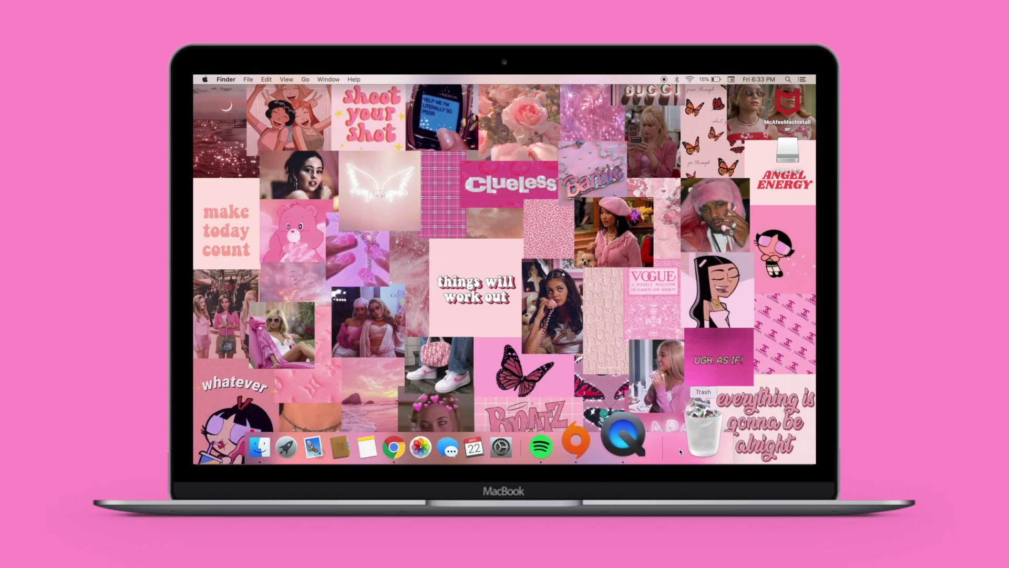
Review the Dock's options for hiding and for minimizing windows with the Genie Effect
{"action": "right_click", "coordinate": [675, 450]}
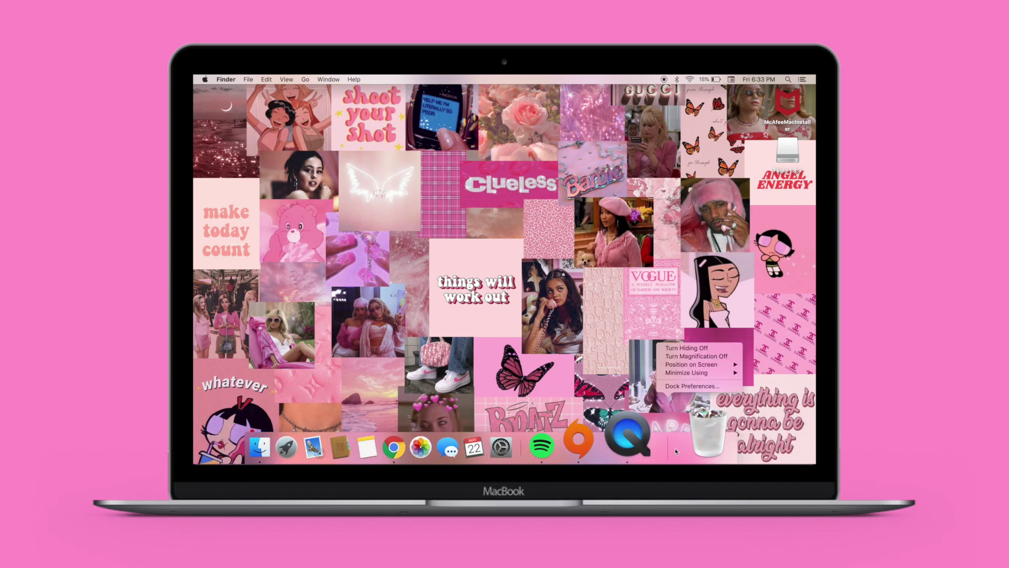
{"action": "left_click", "coordinate": [693, 349]}
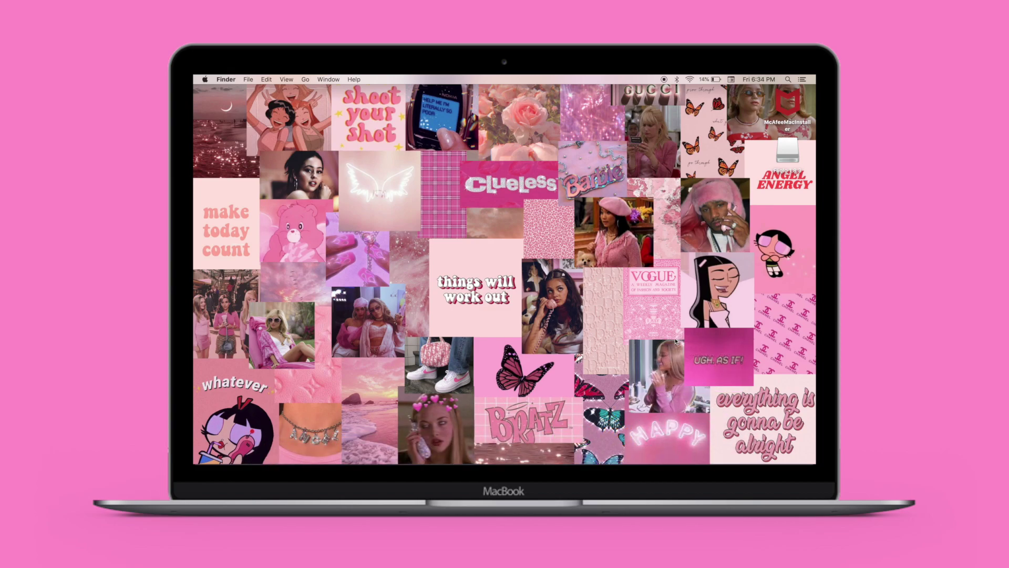
{"action": "mouse_move", "coordinate": [678, 454]}
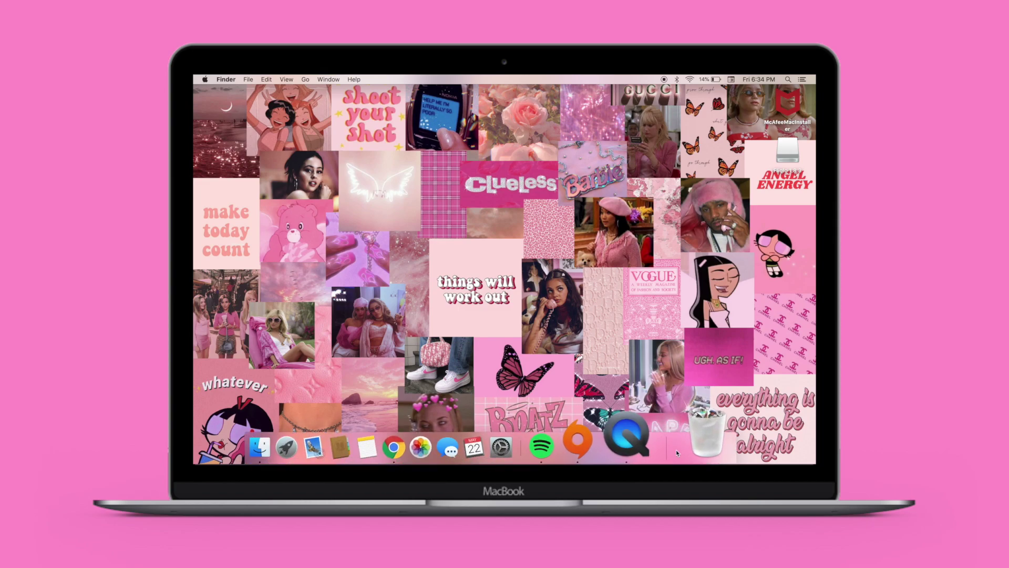
{"action": "right_click", "coordinate": [678, 453]}
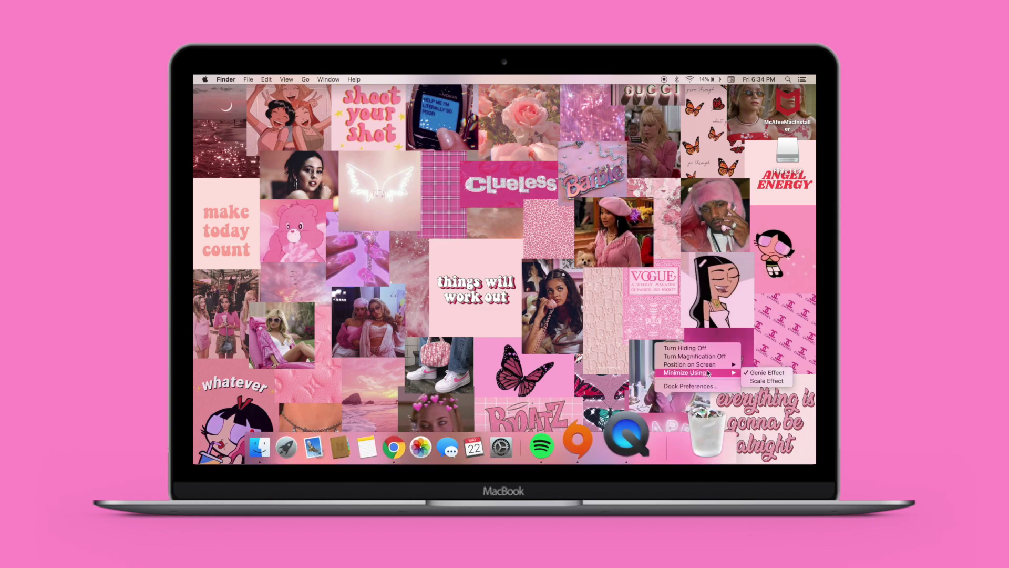
{"action": "left_click", "coordinate": [757, 373]}
{"action": "mouse_move", "coordinate": [814, 280]}
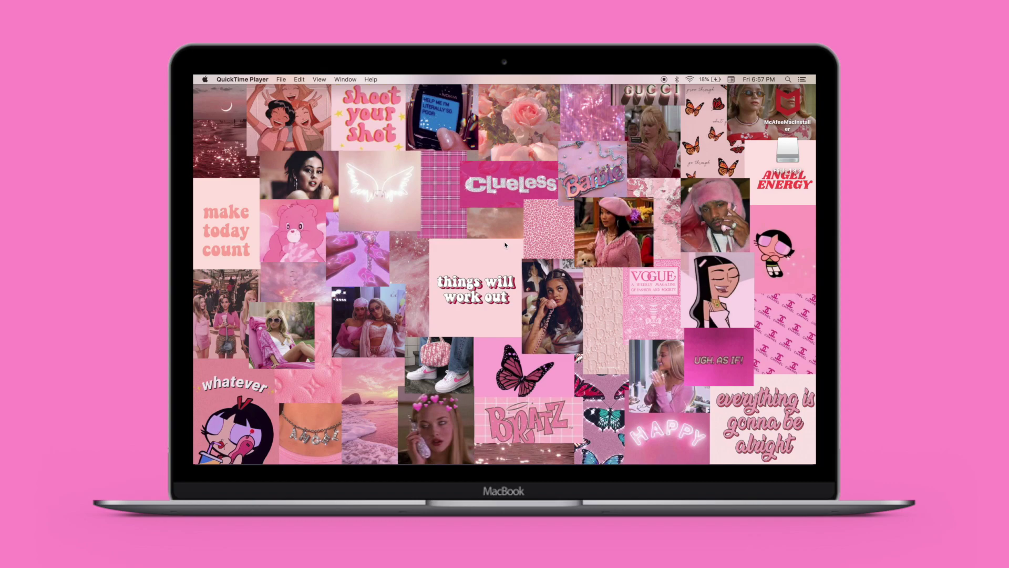
Create a new folder on the desktop
{"action": "right_click", "coordinate": [492, 216]}
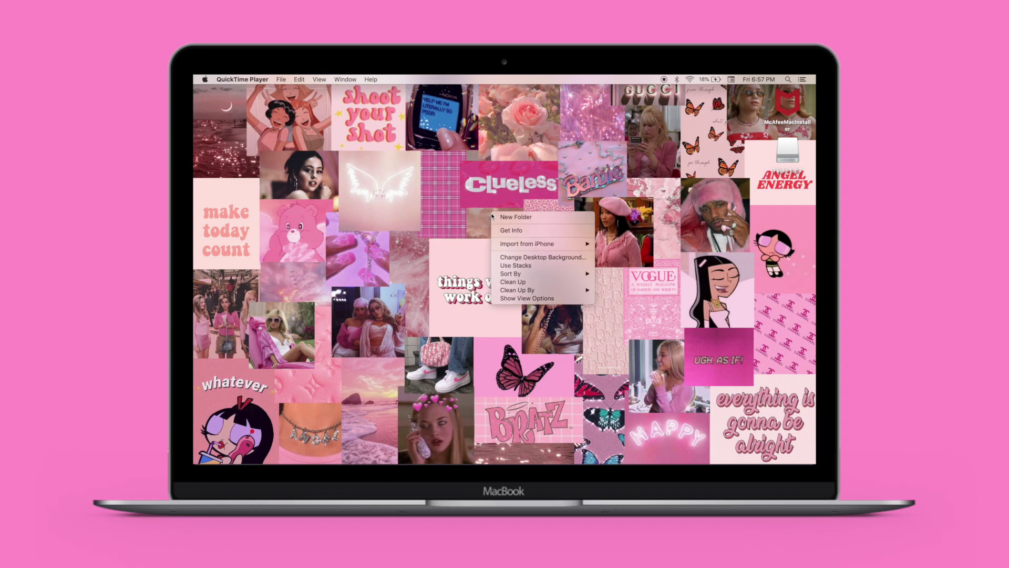
{"action": "left_click", "coordinate": [499, 217]}
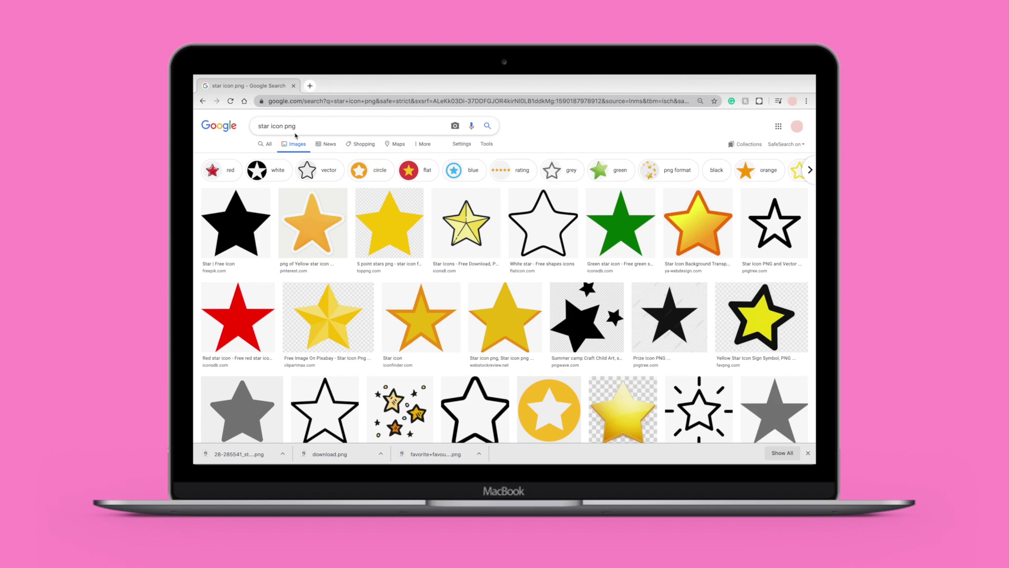
In Chrome's image results for "star icon png", open the black-outlined White star icon and save its image
{"action": "scroll", "coordinate": [368, 168], "scroll_direction": "down", "scroll_amount": 2}
{"action": "scroll", "coordinate": [436, 197], "scroll_direction": "up", "scroll_amount": 2}
{"action": "scroll", "coordinate": [504, 226], "scroll_direction": "down", "scroll_amount": 2}
{"action": "scroll", "coordinate": [574, 256], "scroll_direction": "up", "scroll_amount": 2}
{"action": "left_click", "coordinate": [574, 256]}
{"action": "right_click", "coordinate": [650, 237]}
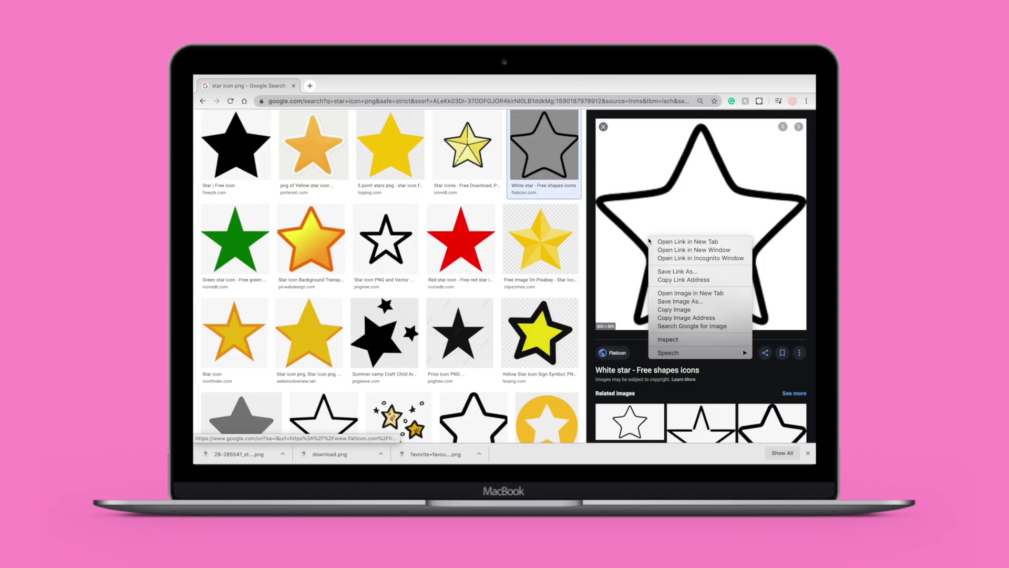
{"action": "left_click", "coordinate": [670, 301]}
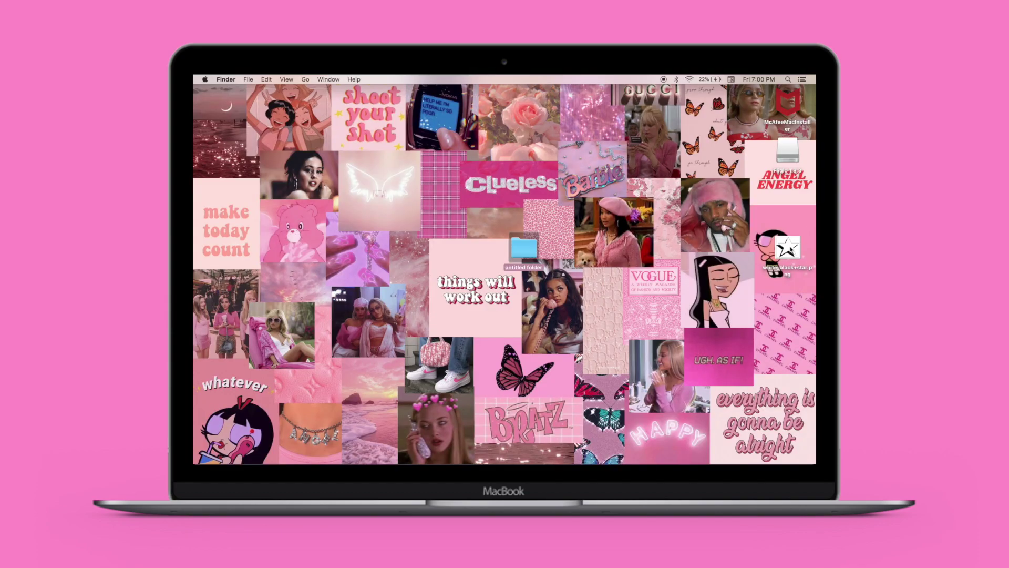
Open the untitled folder's info window and open white_black+star.png in Preview, placing the image window beside it
{"action": "right_click", "coordinate": [520, 246]}
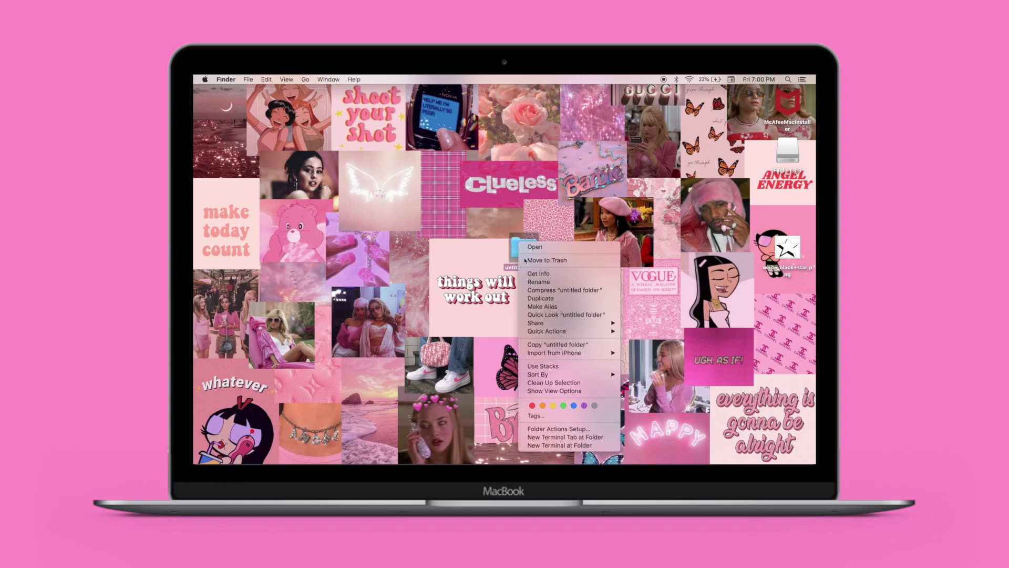
{"action": "left_click", "coordinate": [538, 273]}
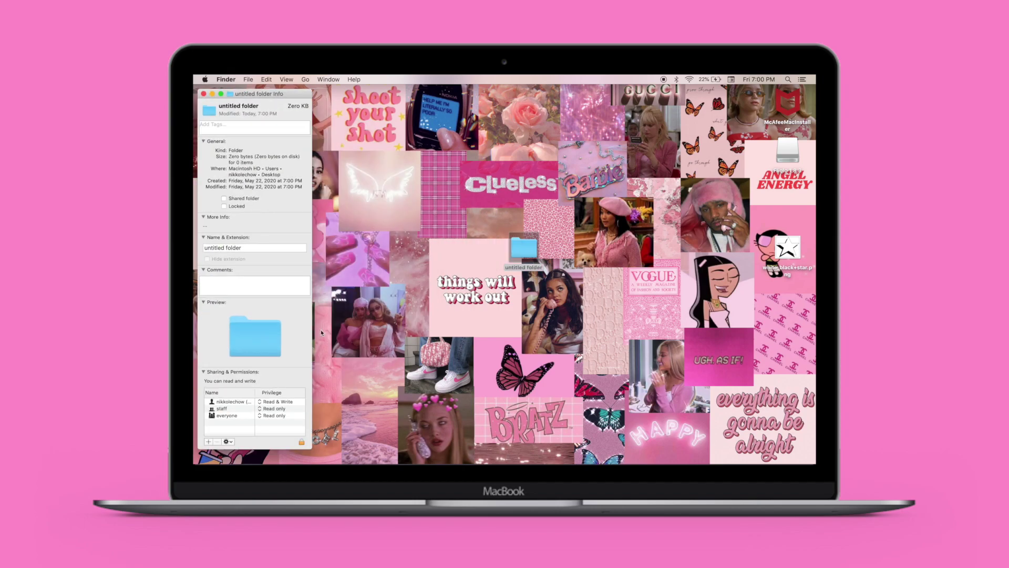
{"action": "double_click", "coordinate": [779, 245]}
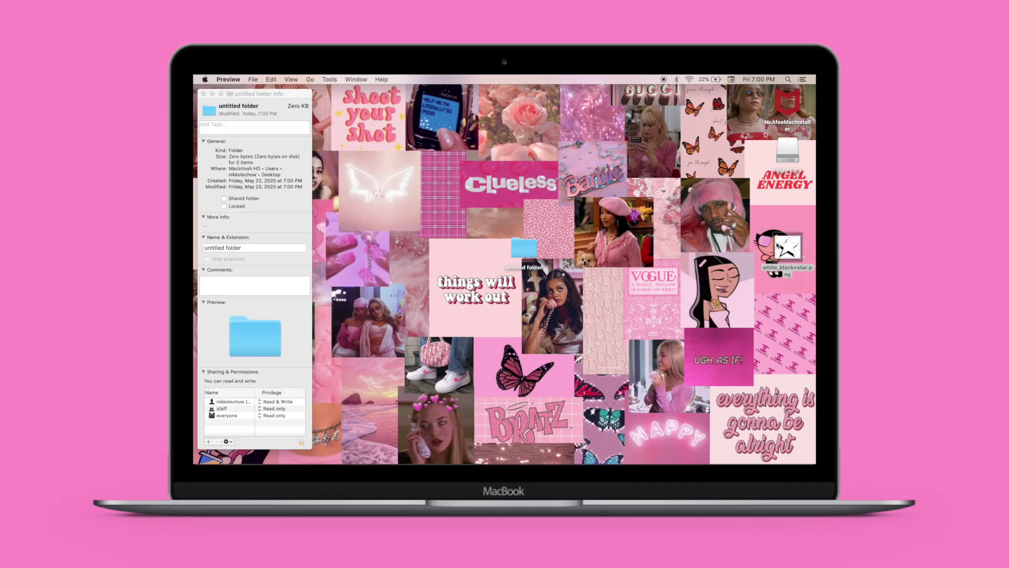
{"action": "left_click_drag", "start_coordinate": [422, 106], "coordinate": [643, 118]}
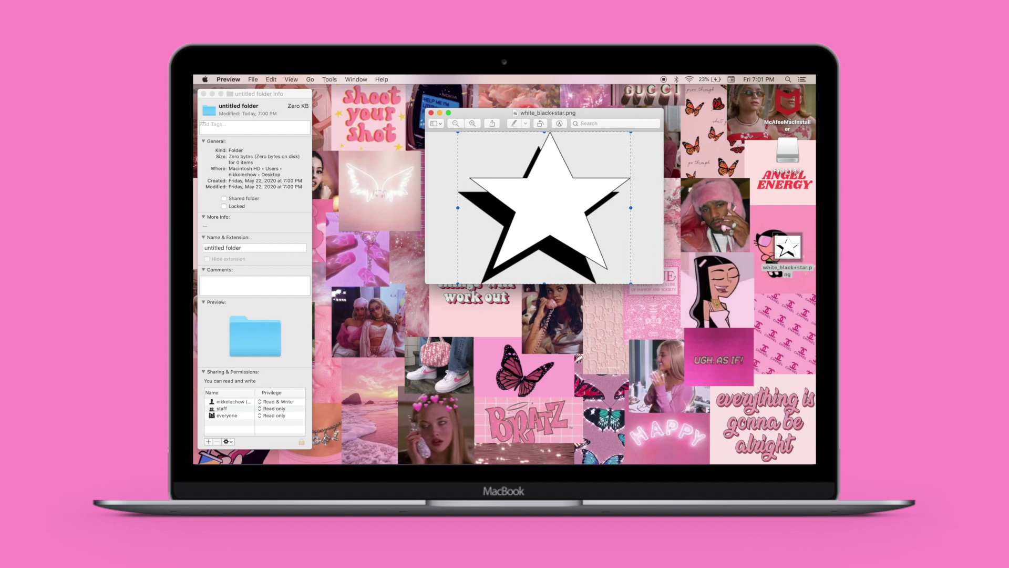
Paste the copied star as the untitled folder's icon, then clear the image window away and move the folder on the desktop
{"action": "left_click", "coordinate": [210, 114]}
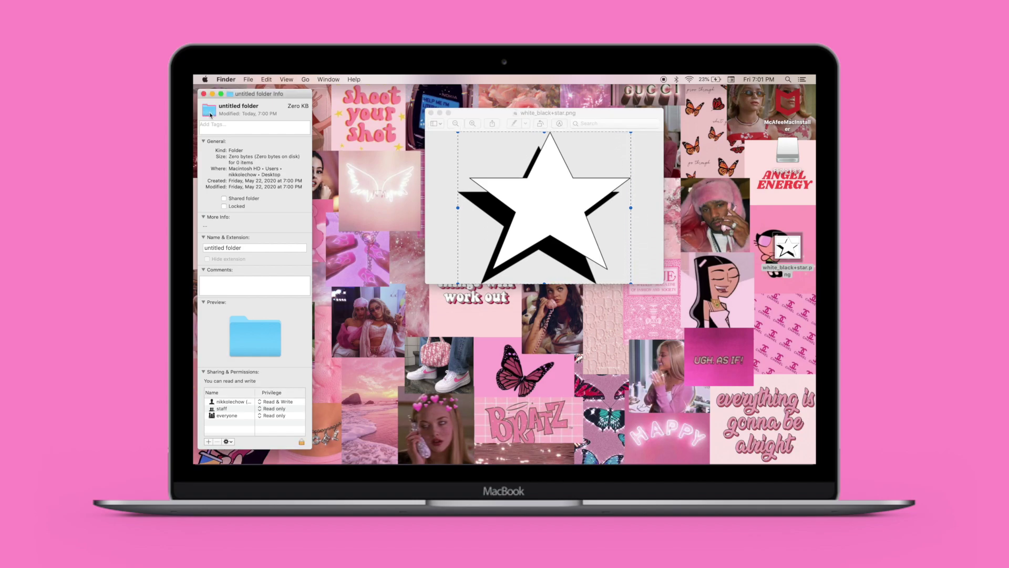
{"action": "key", "text": "super+v"}
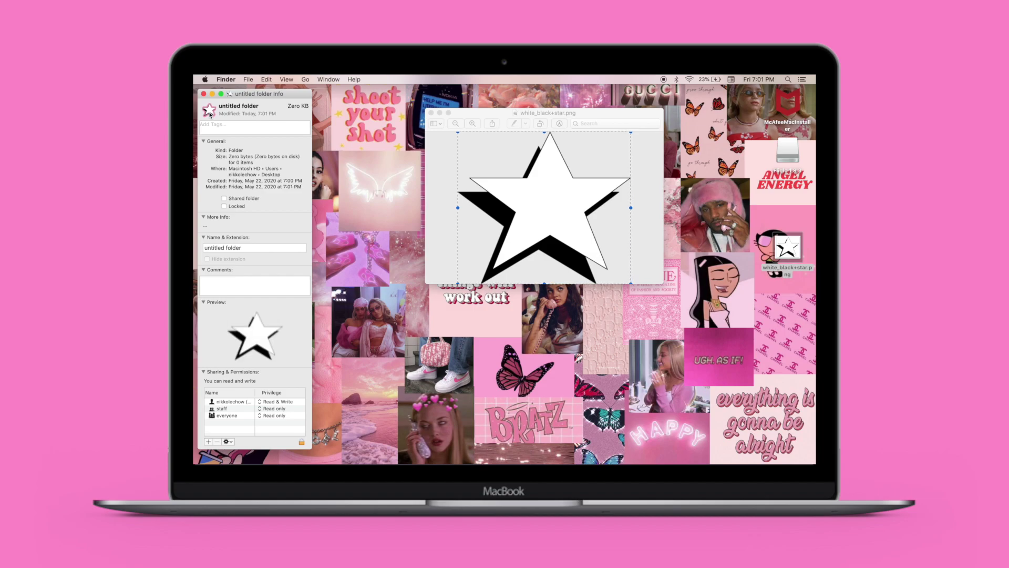
{"action": "left_click_drag", "start_coordinate": [491, 123], "coordinate": [470, 331]}
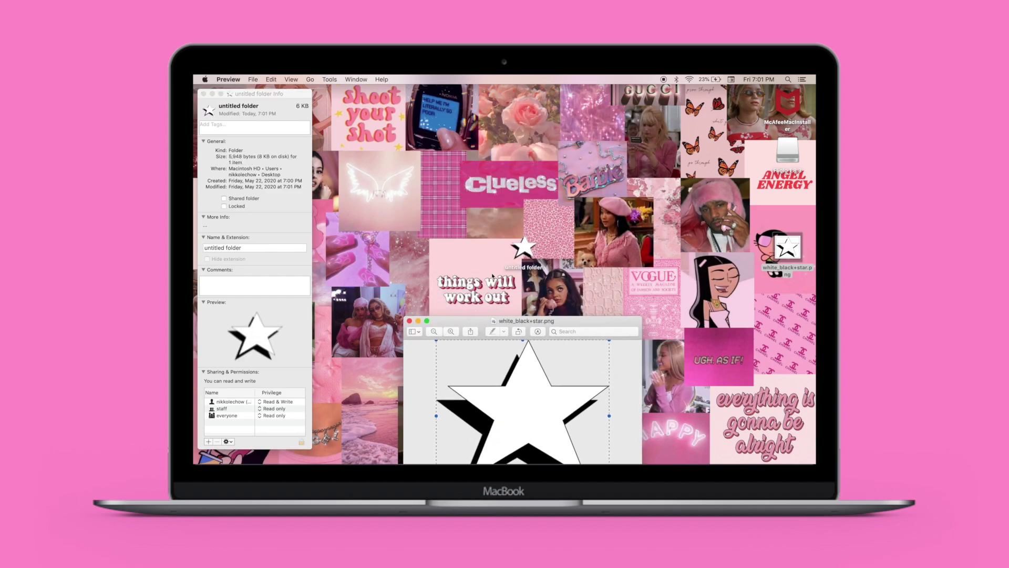
{"action": "left_click_drag", "start_coordinate": [523, 247], "coordinate": [605, 193]}
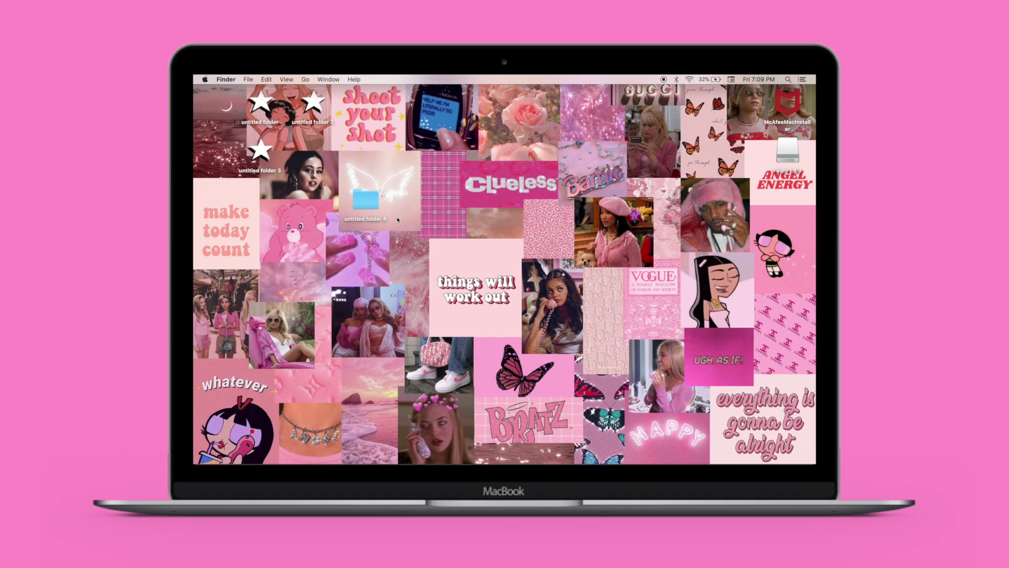
Open the info window of untitled folder 4, copy its blue folder icon and close the window
{"action": "right_click", "coordinate": [369, 199]}
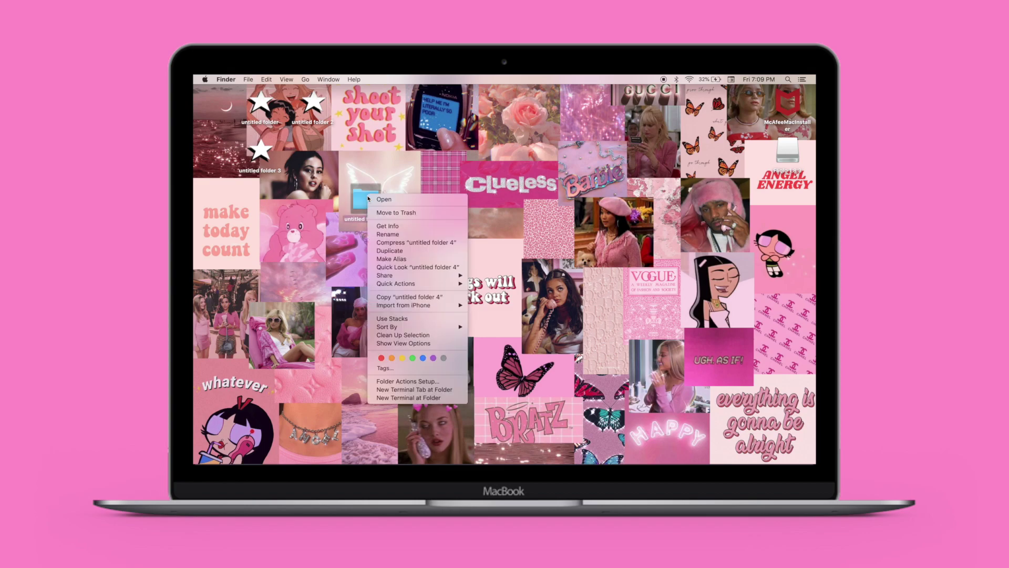
{"action": "left_click", "coordinate": [395, 229]}
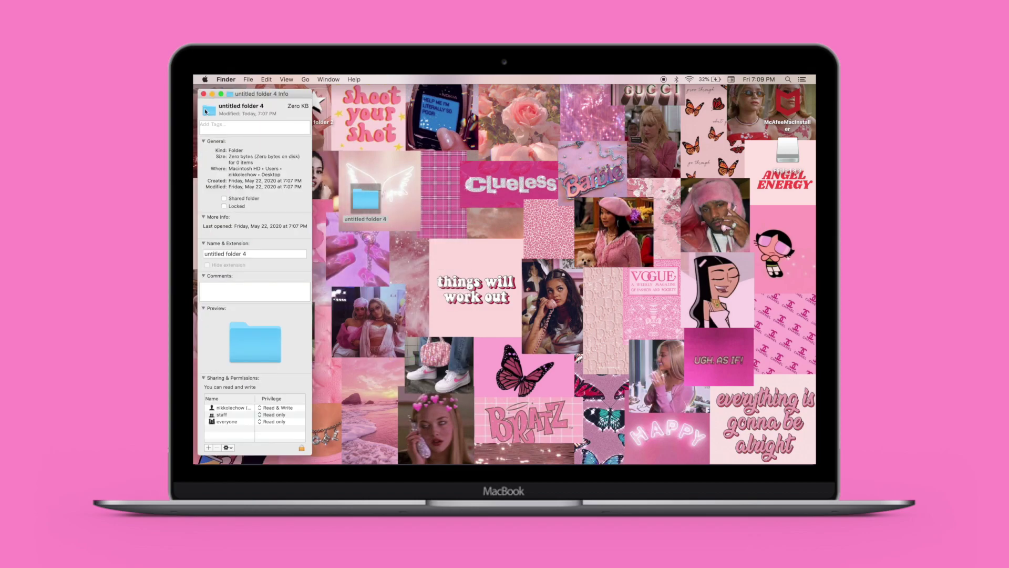
{"action": "left_click", "coordinate": [212, 112]}
{"action": "key", "text": "super+c"}
{"action": "left_click", "coordinate": [204, 93]}
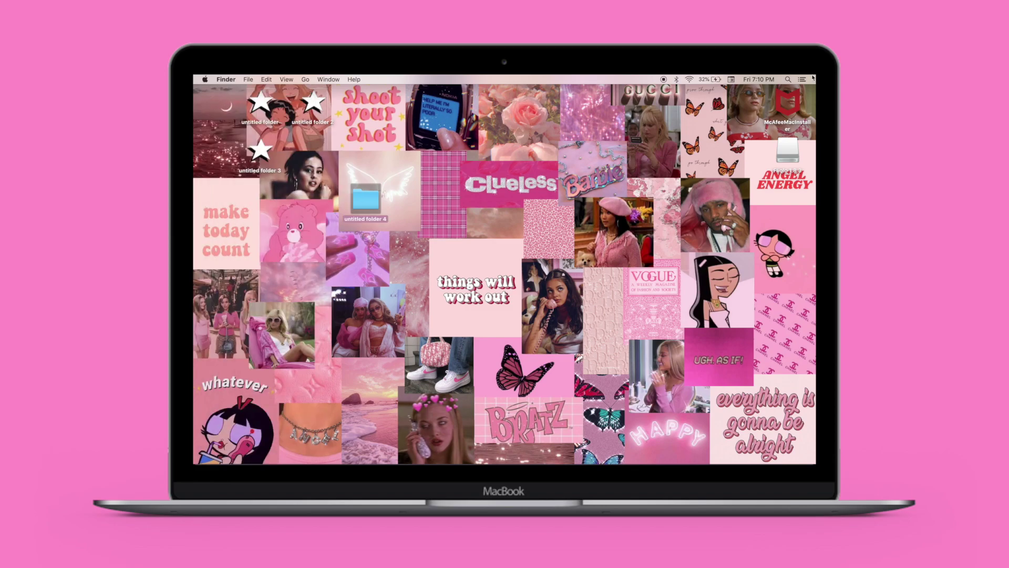
Switch to Preview, create a new image from the copied blue folder icon and reposition its window on the desktop
{"action": "left_click", "coordinate": [788, 80]}
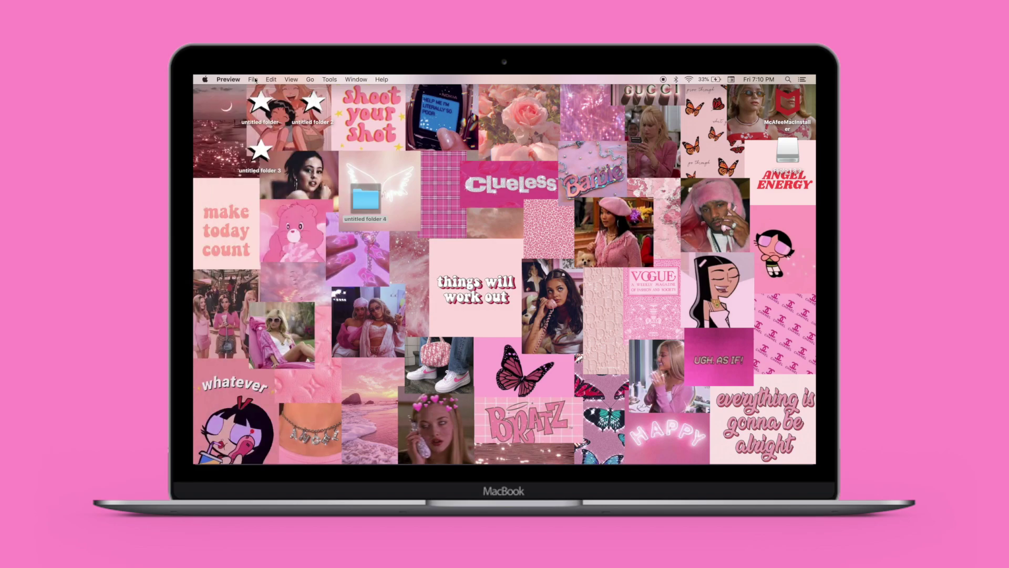
{"action": "left_click", "coordinate": [255, 80]}
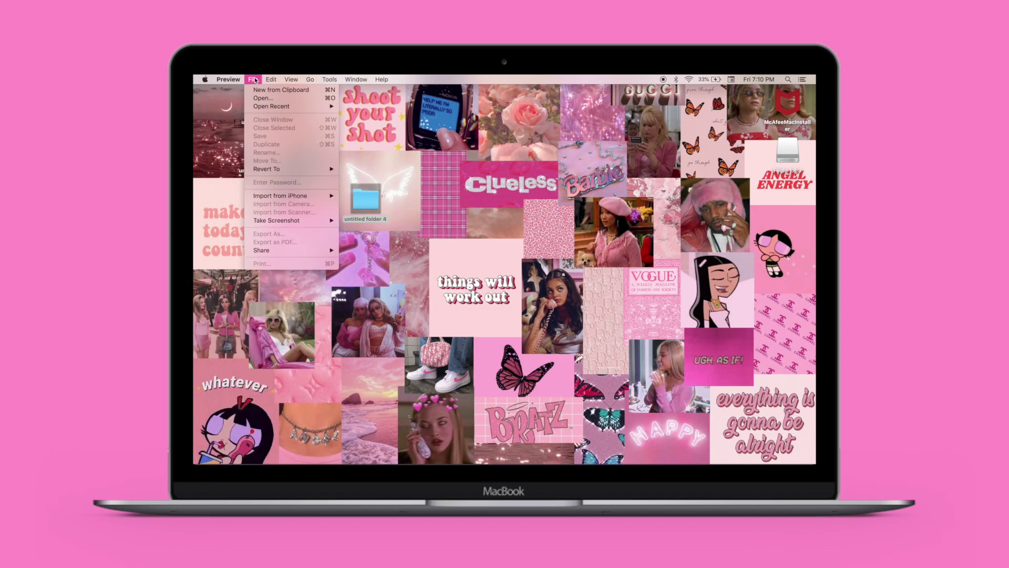
{"action": "left_click", "coordinate": [266, 90]}
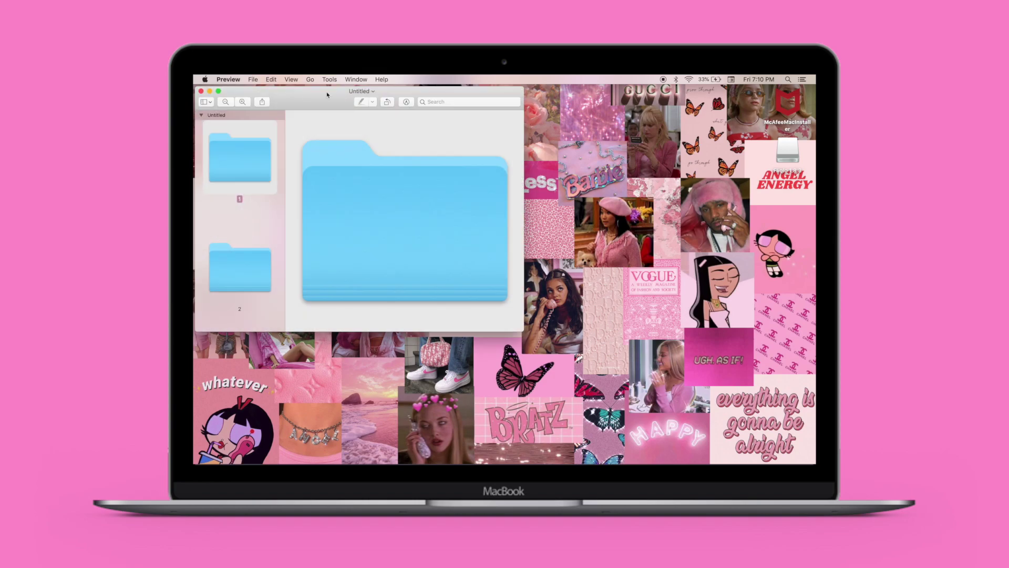
{"action": "left_click_drag", "start_coordinate": [316, 101], "coordinate": [389, 108]}
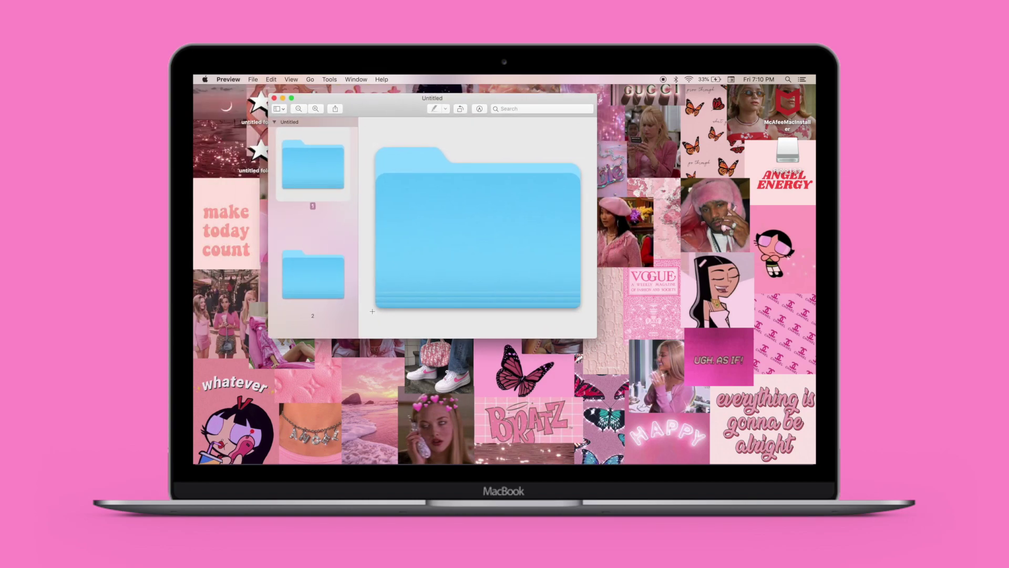
Recolour the first folder image pale pink with Adjust Color, raising exposure, highlights, shadows, temperature and tint while lowering contrast and saturation
{"action": "left_click", "coordinate": [376, 145]}
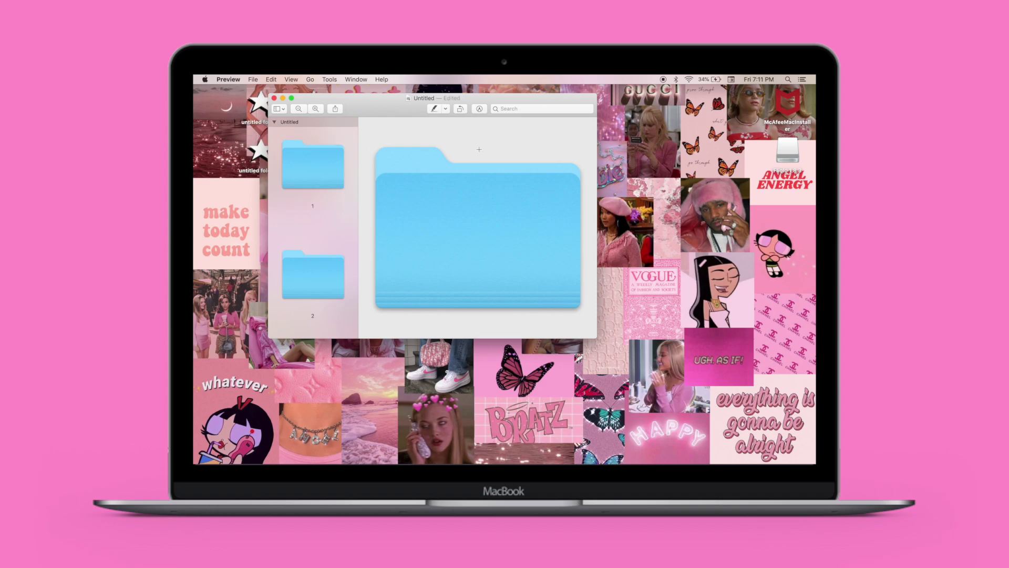
{"action": "left_click", "coordinate": [479, 109]}
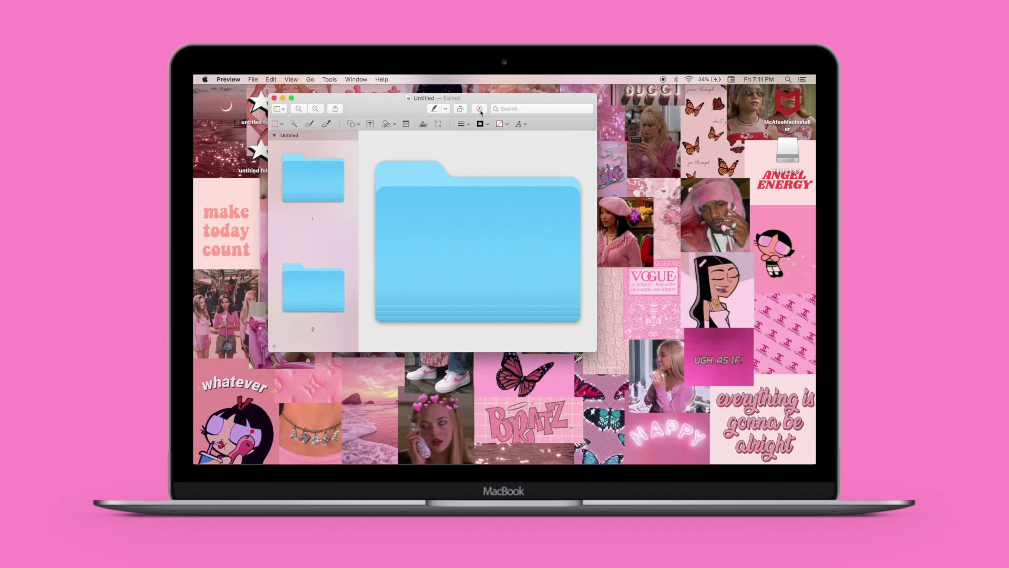
{"action": "left_click", "coordinate": [423, 124]}
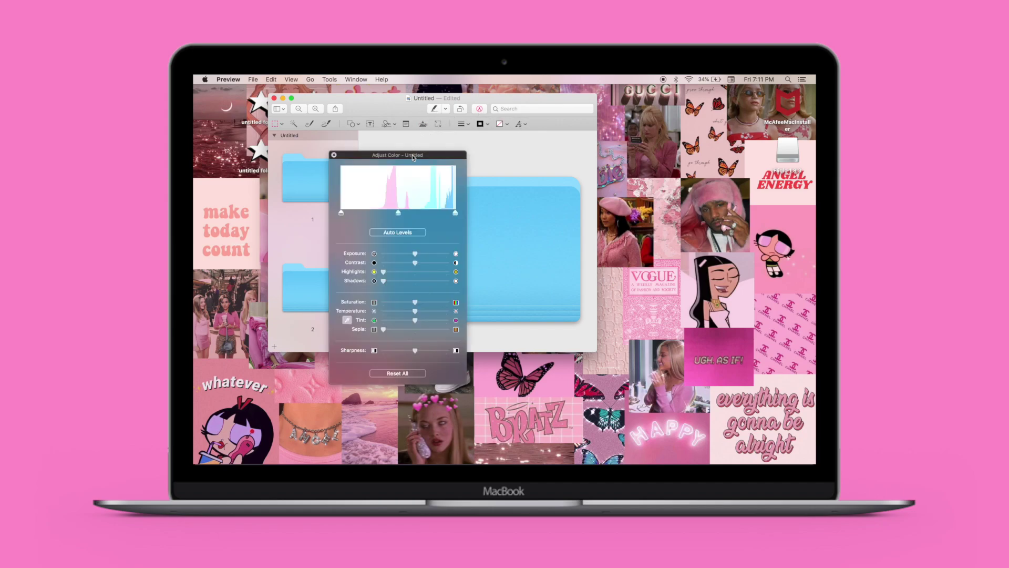
{"action": "mouse_move", "coordinate": [415, 257]}
{"action": "left_mouse_down"}
{"action": "mouse_move", "coordinate": [400, 255]}
{"action": "mouse_move", "coordinate": [439, 257]}
{"action": "mouse_move", "coordinate": [365, 258]}
{"action": "mouse_move", "coordinate": [442, 257]}
{"action": "mouse_move", "coordinate": [405, 255]}
{"action": "mouse_move", "coordinate": [433, 255]}
{"action": "left_mouse_up"}
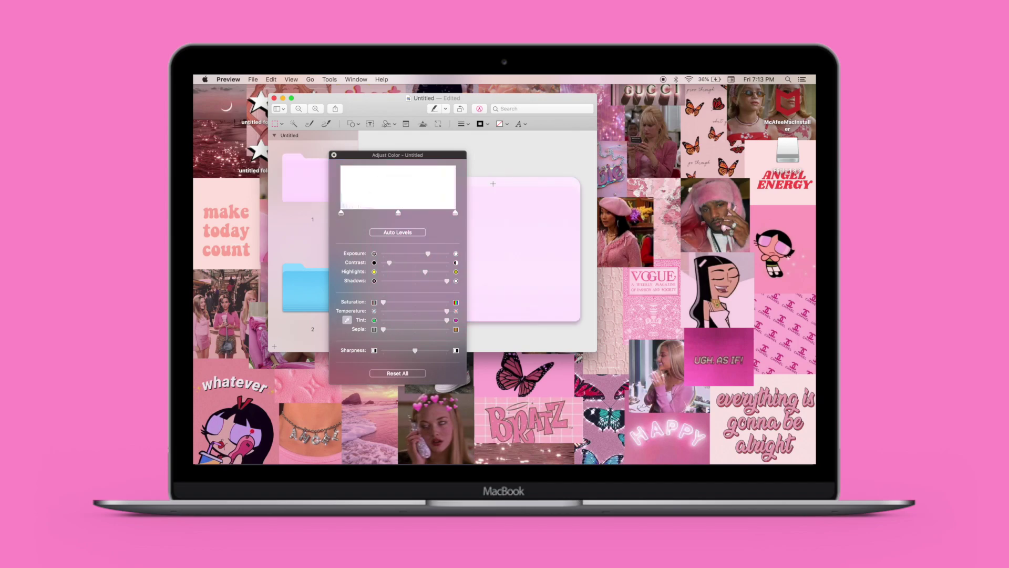
{"action": "left_click_drag", "start_coordinate": [367, 155], "coordinate": [330, 145]}
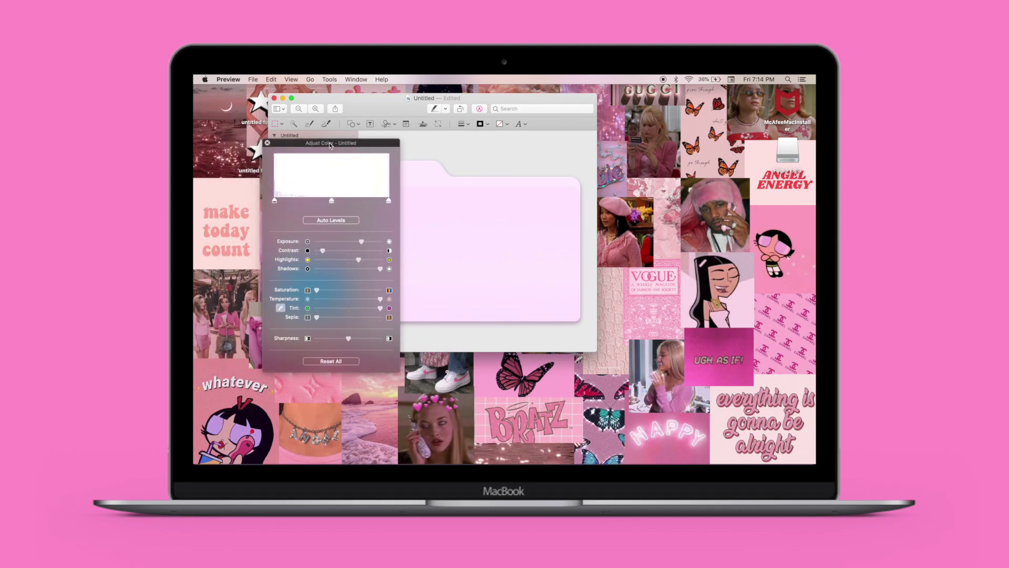
{"action": "left_click", "coordinate": [268, 143]}
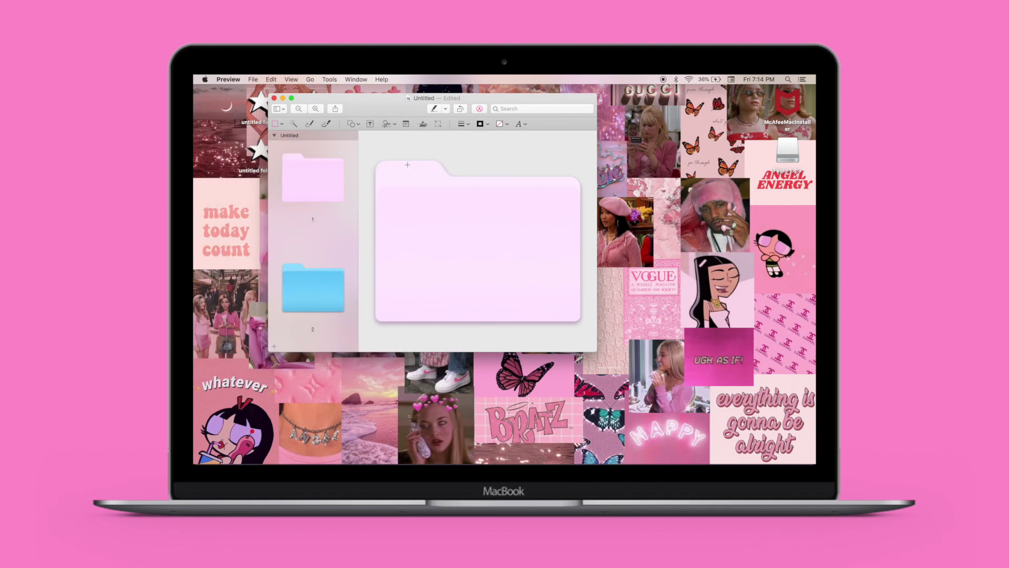
Copy the pink folder image, clear its window away and paste it as untitled folder 4's icon through the folder's info window
{"action": "key", "text": "super+a"}
{"action": "left_click", "coordinate": [275, 99]}
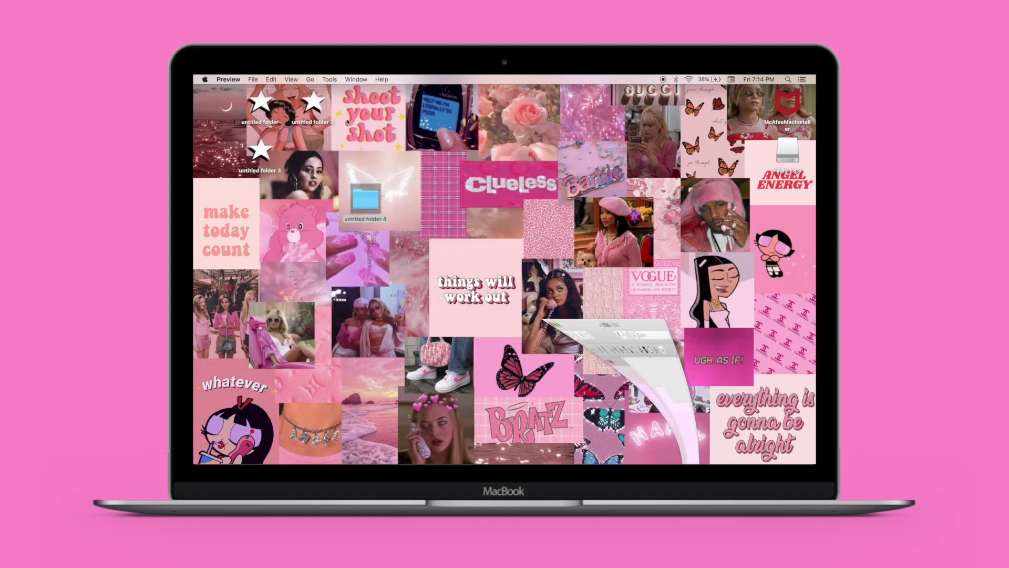
{"action": "right_click", "coordinate": [365, 197]}
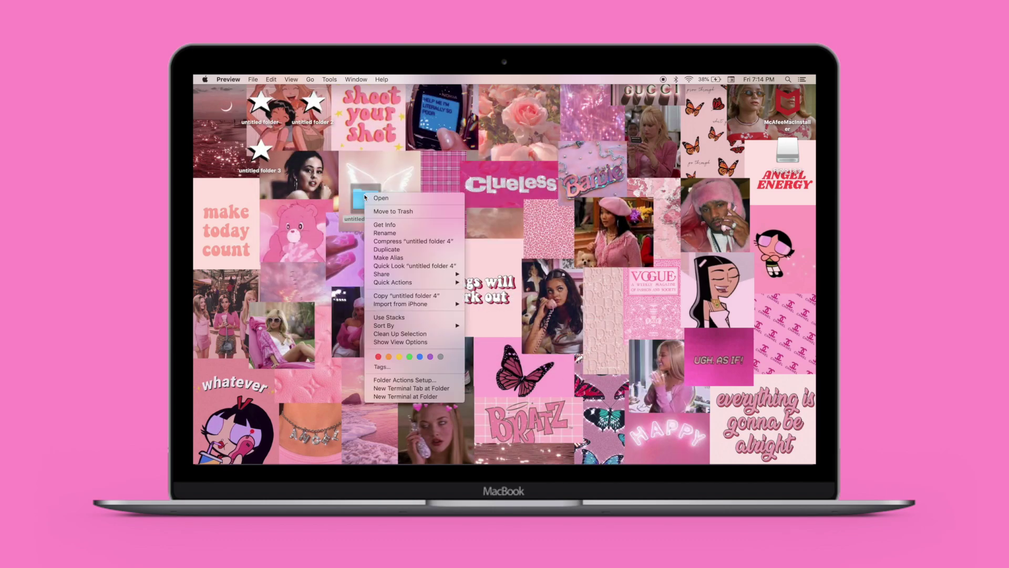
{"action": "left_click", "coordinate": [392, 222]}
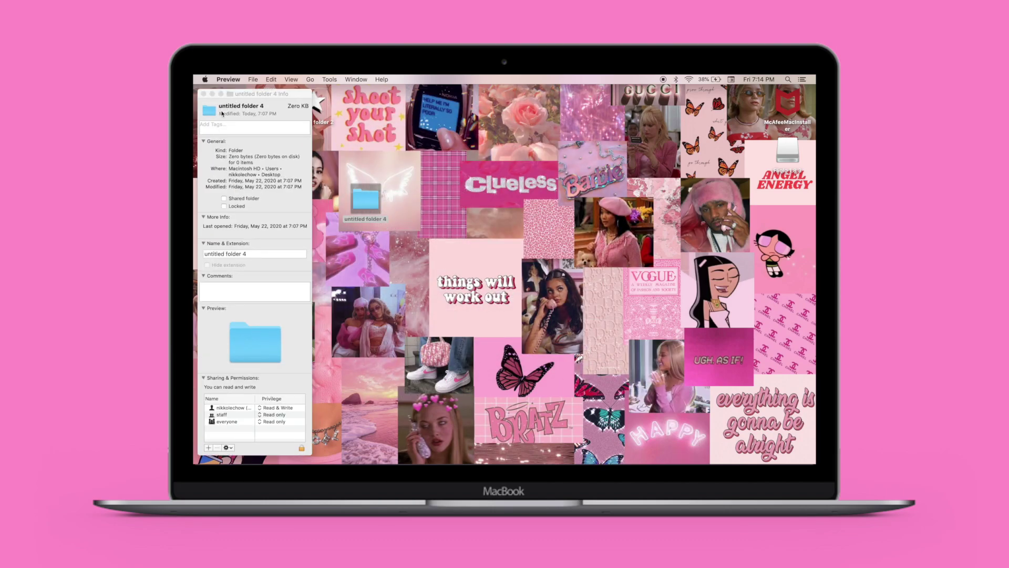
{"action": "key", "text": "super+v"}
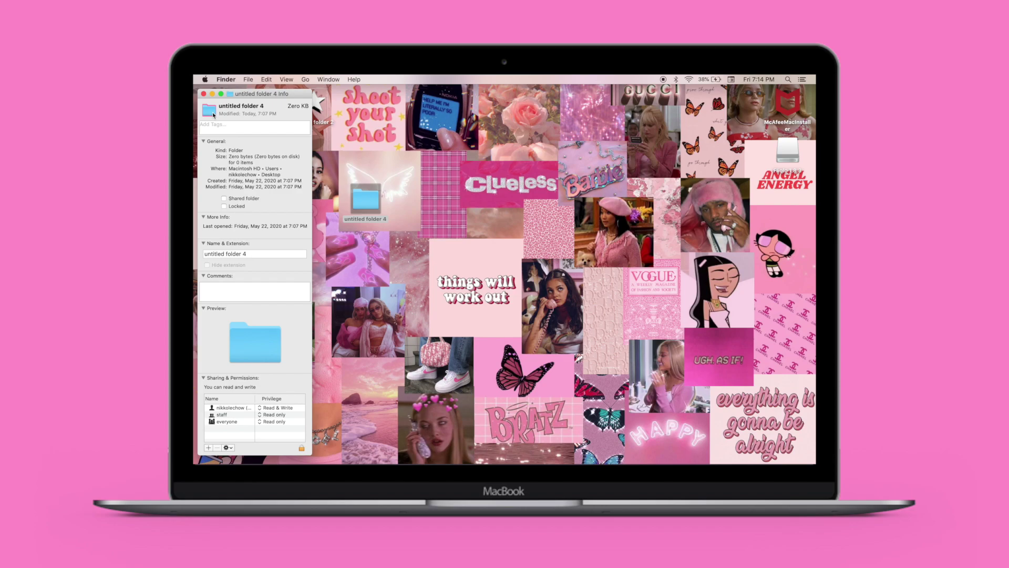
{"action": "key", "text": "super+w"}
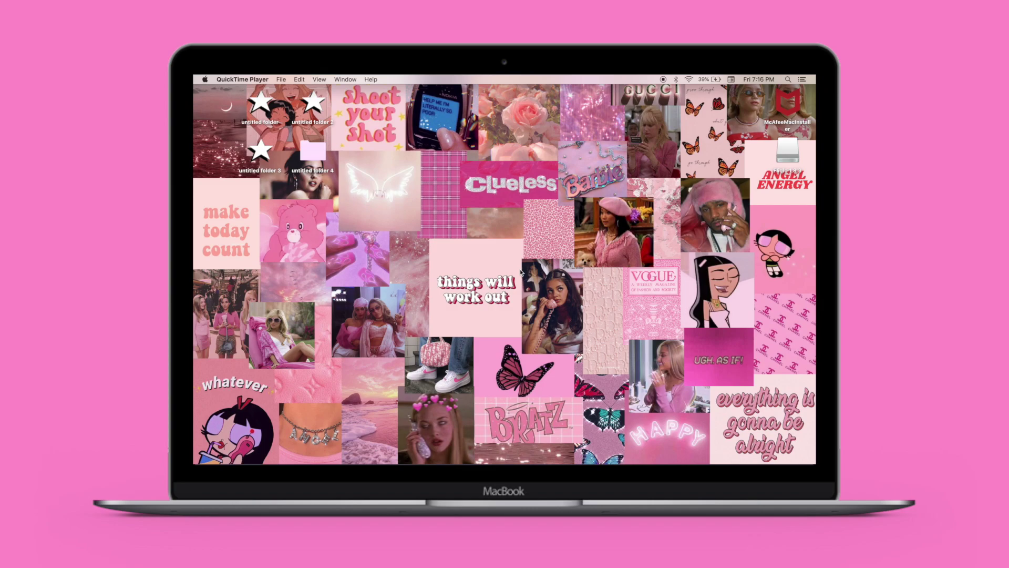
Switch to Chrome, search Google for "momentum" and add the Momentum extension from the Chrome Web Store
{"action": "key", "text": "ctrl+Right"}
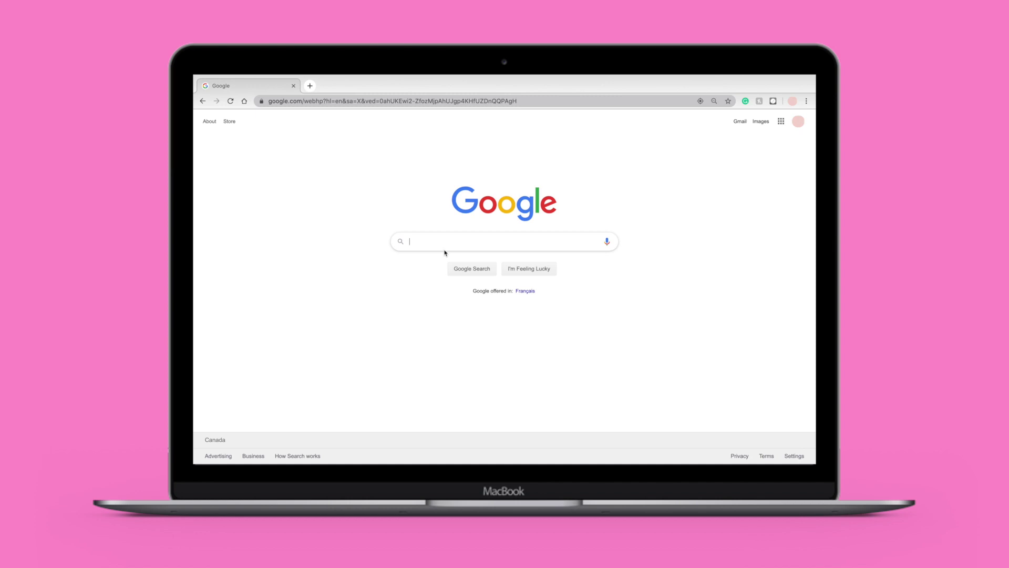
{"action": "type", "text": "momentum"}
{"action": "key", "text": "Return"}
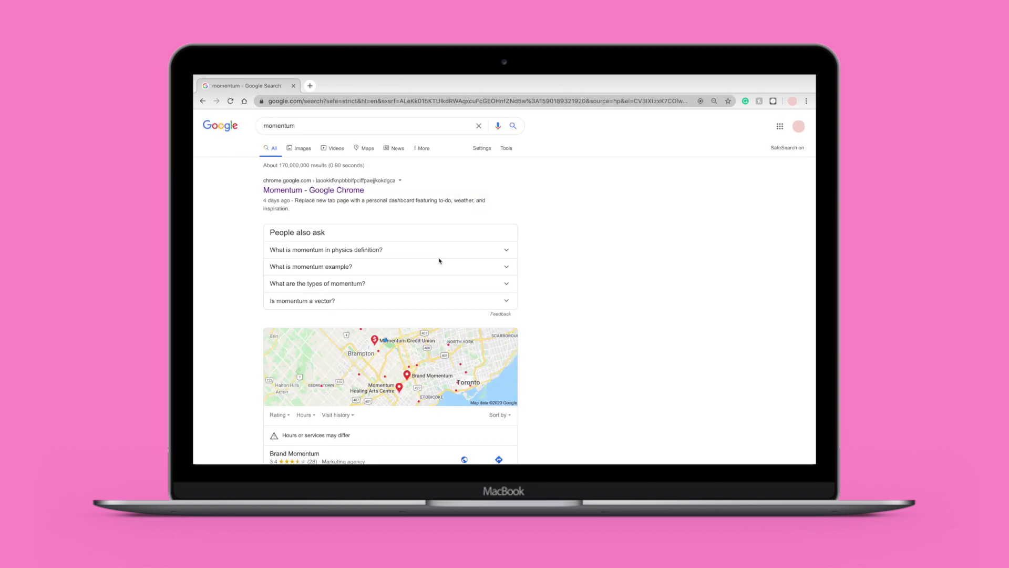
{"action": "left_click", "coordinate": [343, 191]}
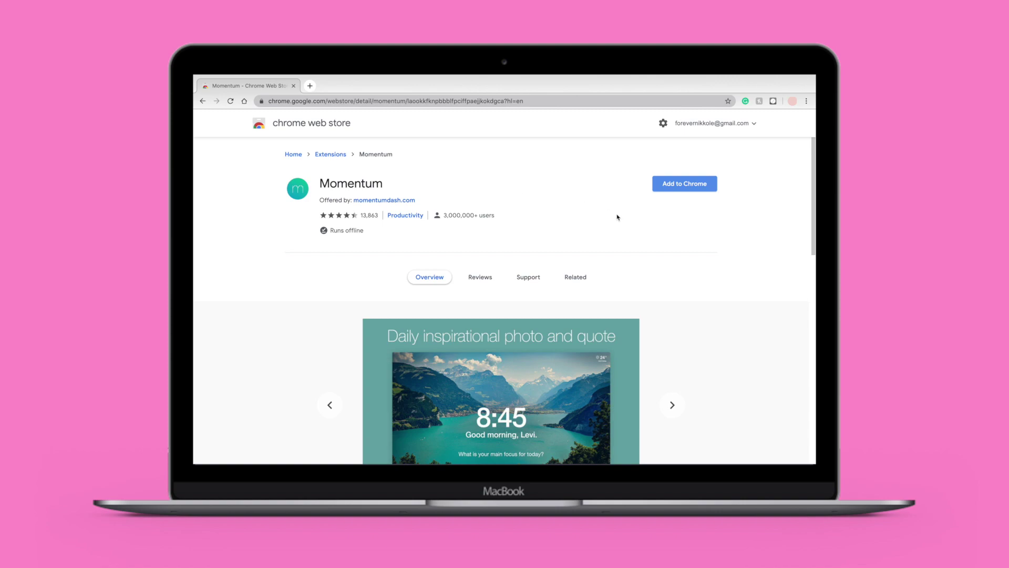
{"action": "left_click", "coordinate": [680, 187]}
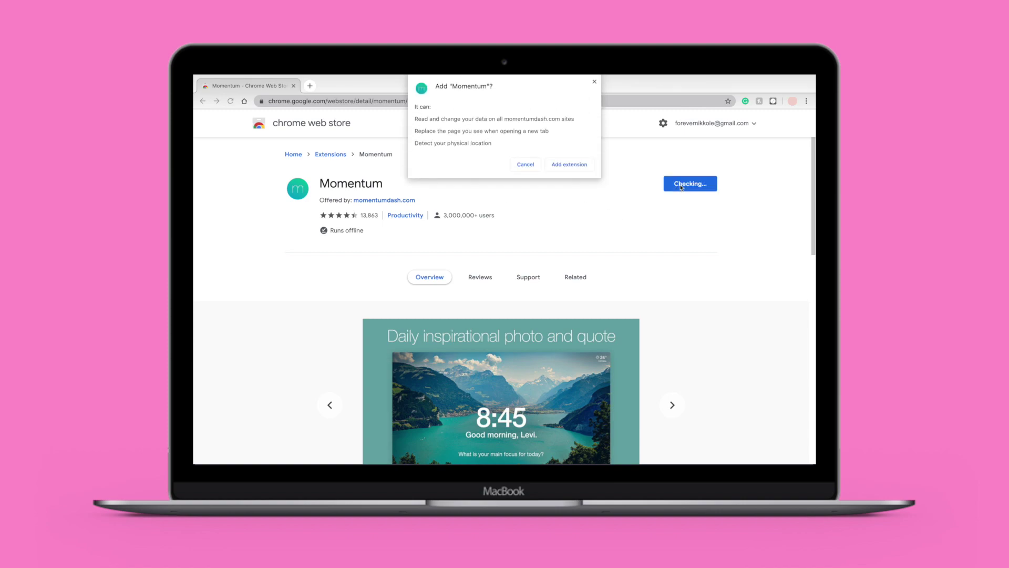
{"action": "left_click", "coordinate": [567, 169]}
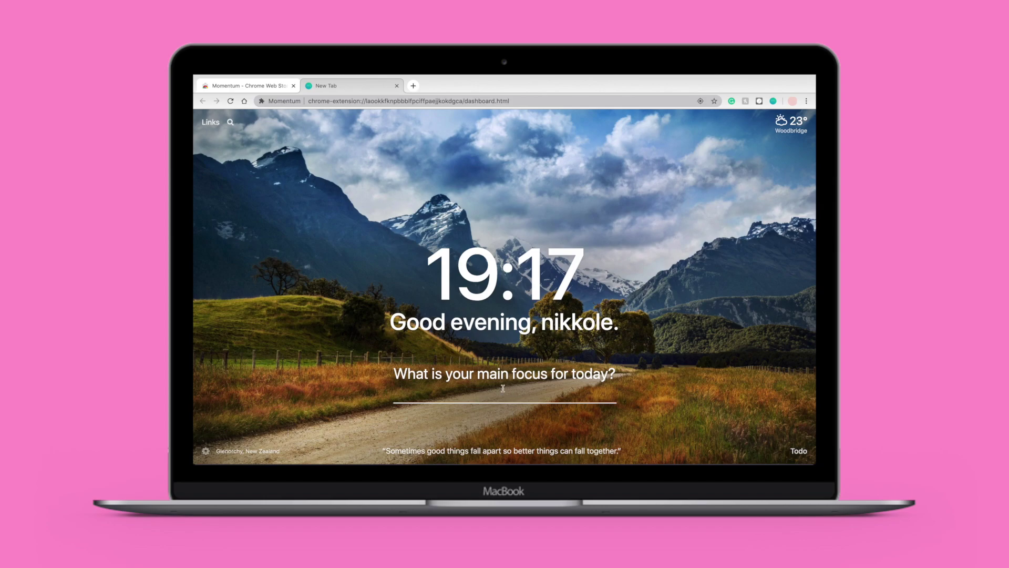
Enter "film video" as today's main focus on the Momentum dashboard and mark it as completed
{"action": "type", "text": "film video"}
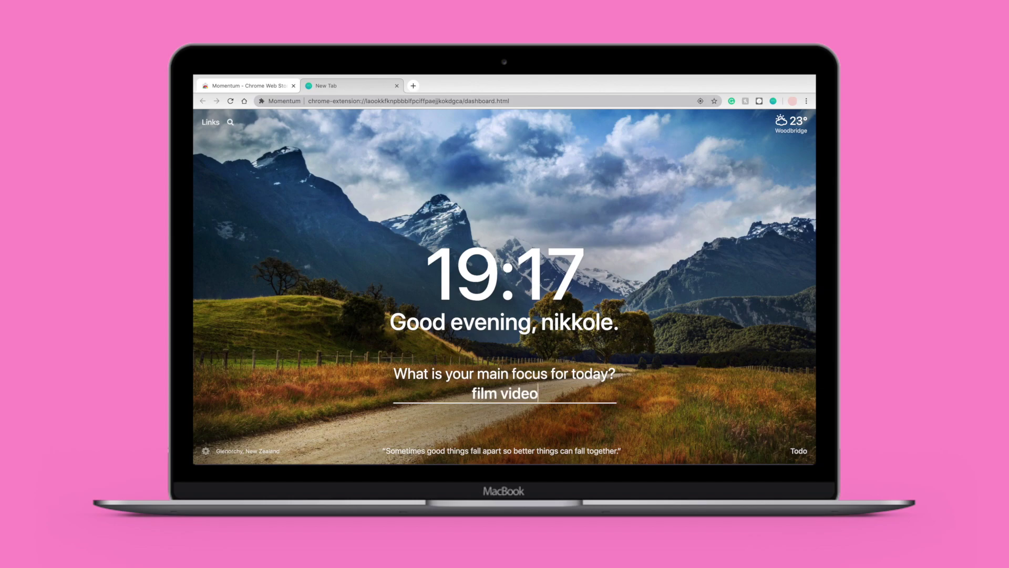
{"action": "key", "text": "Return"}
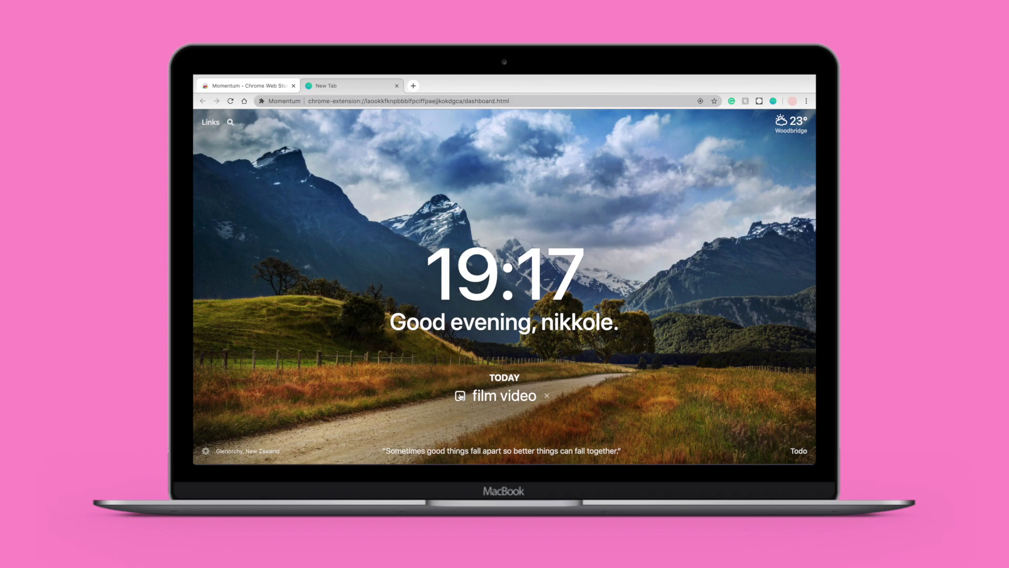
{"action": "left_click", "coordinate": [461, 397]}
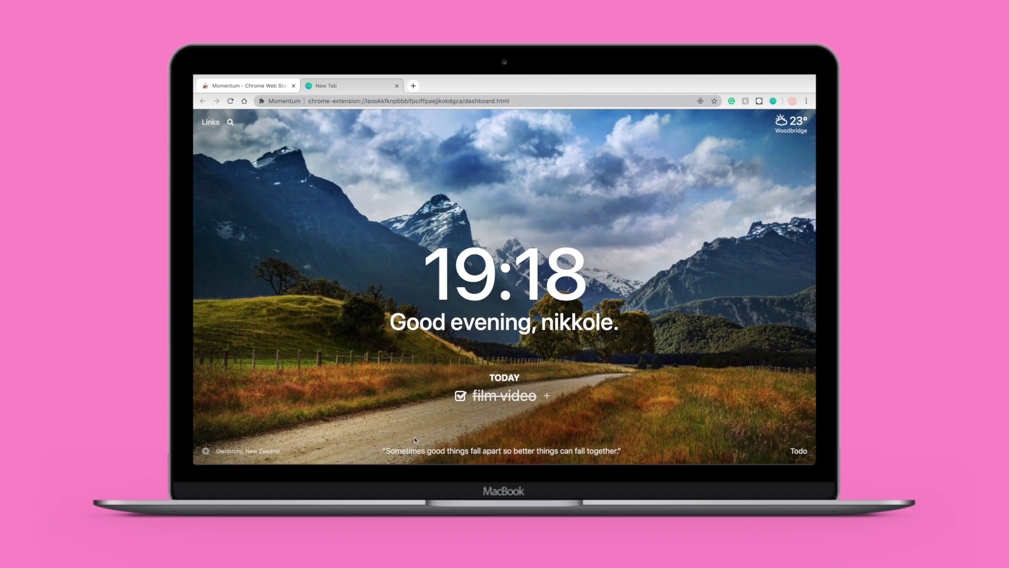
Search Google for "google chrome themes", open the Chrome Web Store's Themes category and browse the available themes
{"action": "mouse_move", "coordinate": [413, 444]}
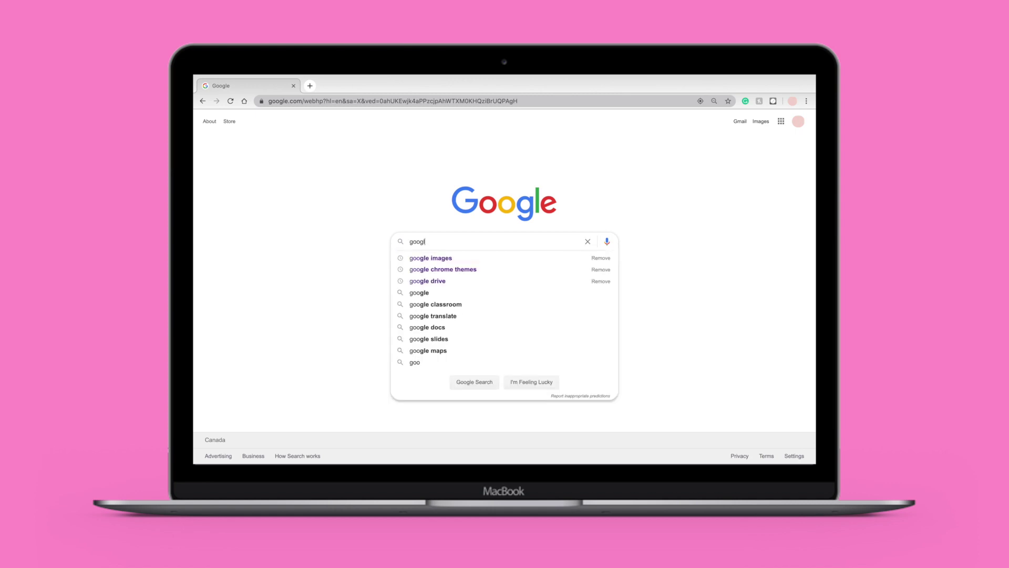
{"action": "left_click", "coordinate": [475, 275]}
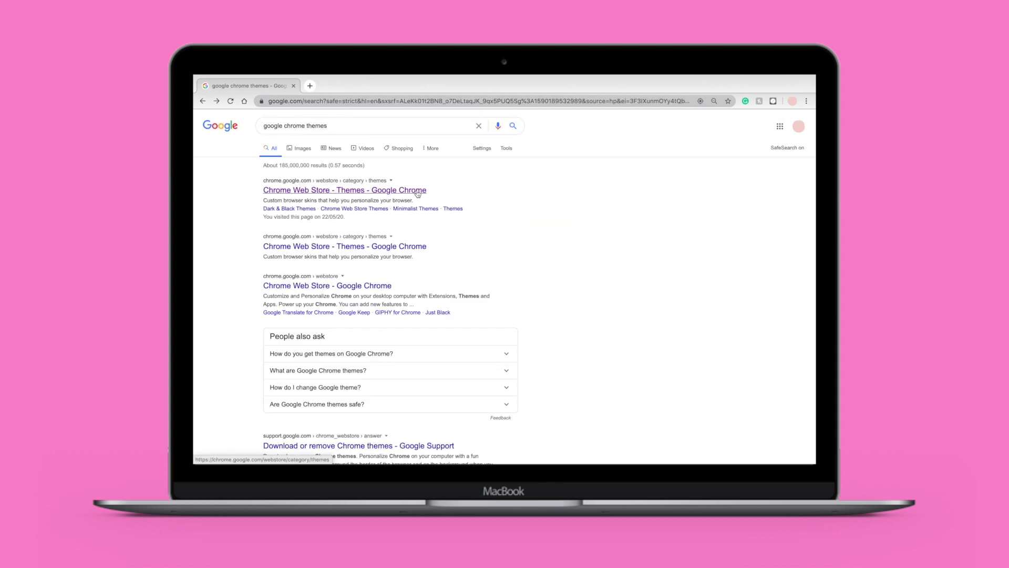
{"action": "left_click", "coordinate": [417, 192]}
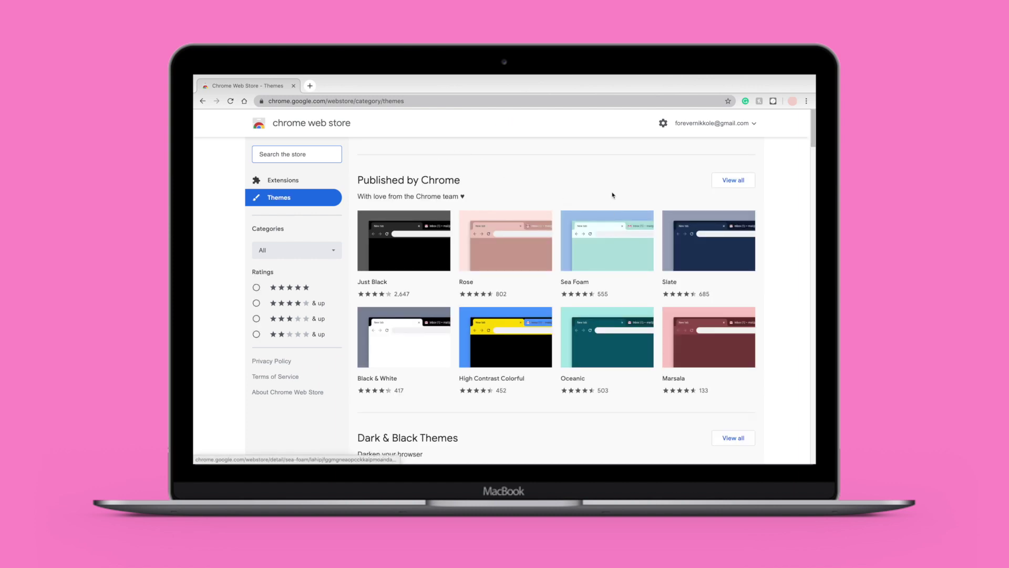
{"action": "scroll", "coordinate": [774, 211], "scroll_direction": "down", "scroll_amount": 4}
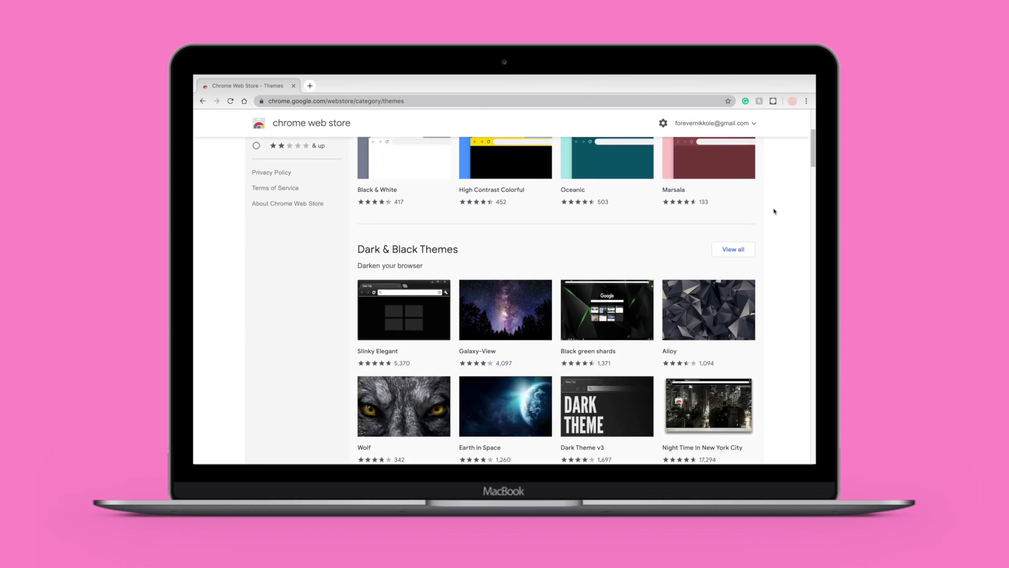
{"action": "scroll", "coordinate": [774, 211], "scroll_direction": "down", "scroll_amount": 8}
{"action": "scroll", "coordinate": [774, 212], "scroll_direction": "down", "scroll_amount": 4}
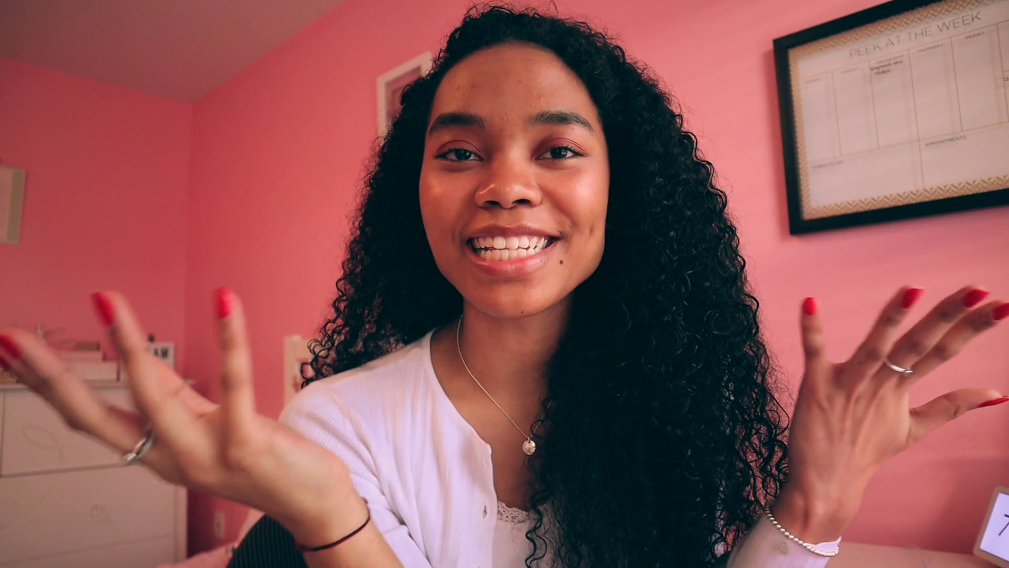